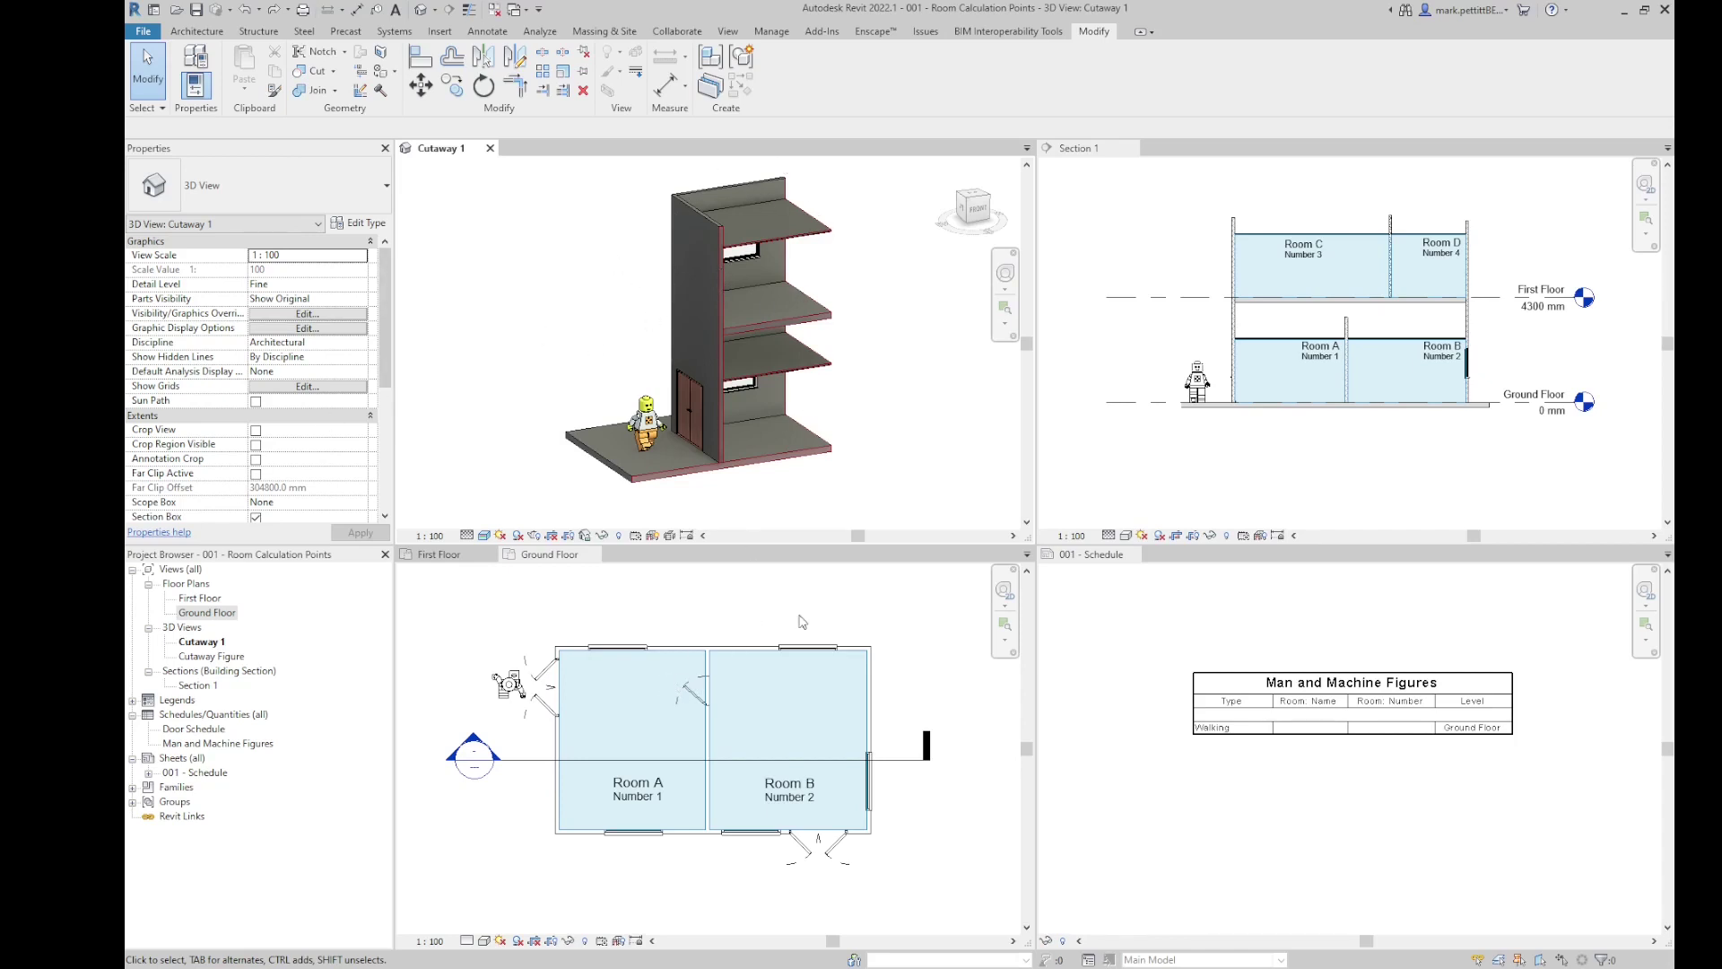
- Make the Ground Floor plan active, inspect Room A, and zoom all views to fit
click(692, 666)
click(672, 689)
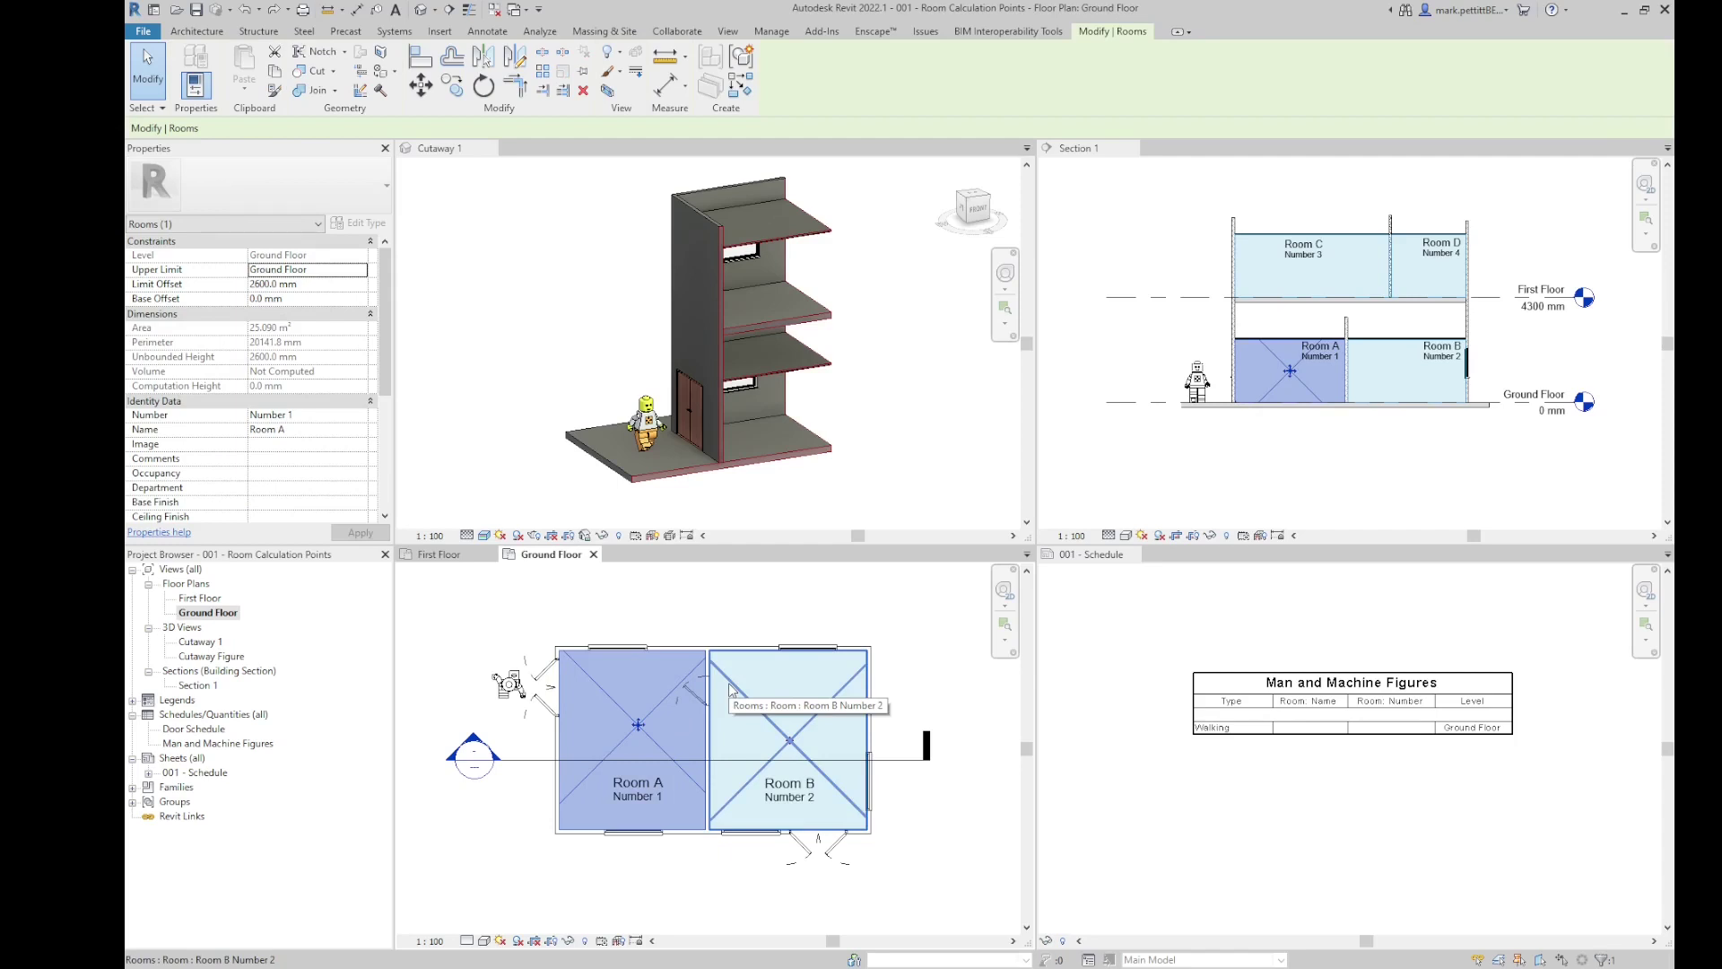
key(Escape)
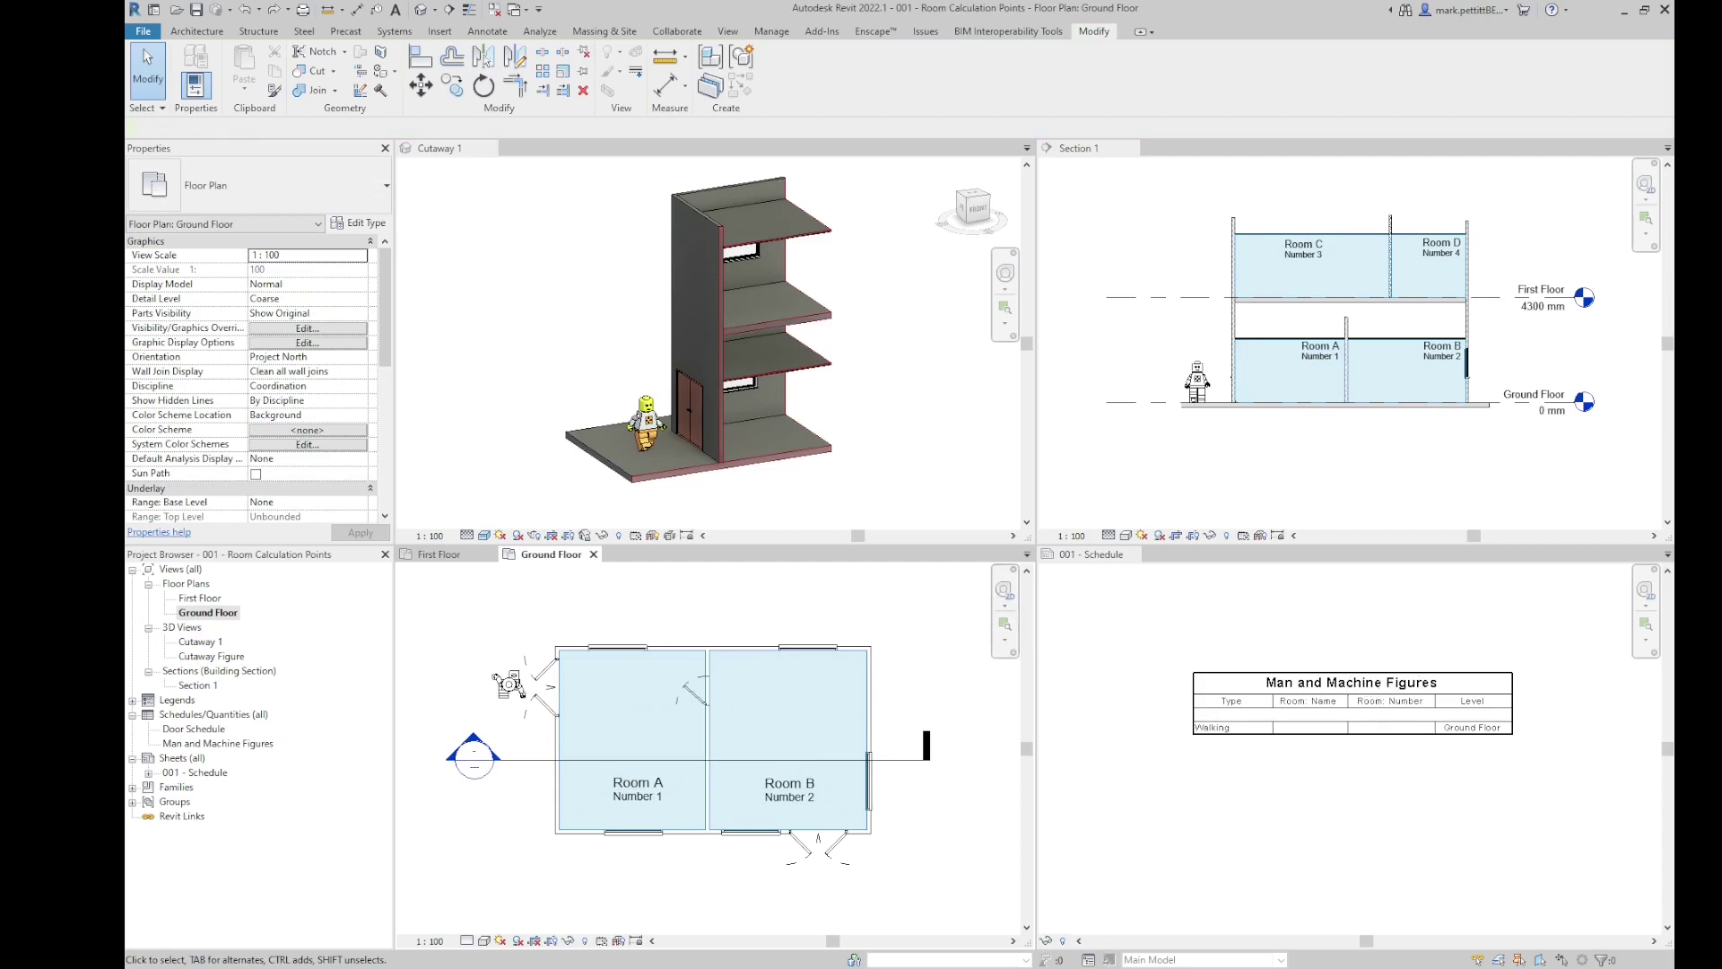
key(z)
key(a)
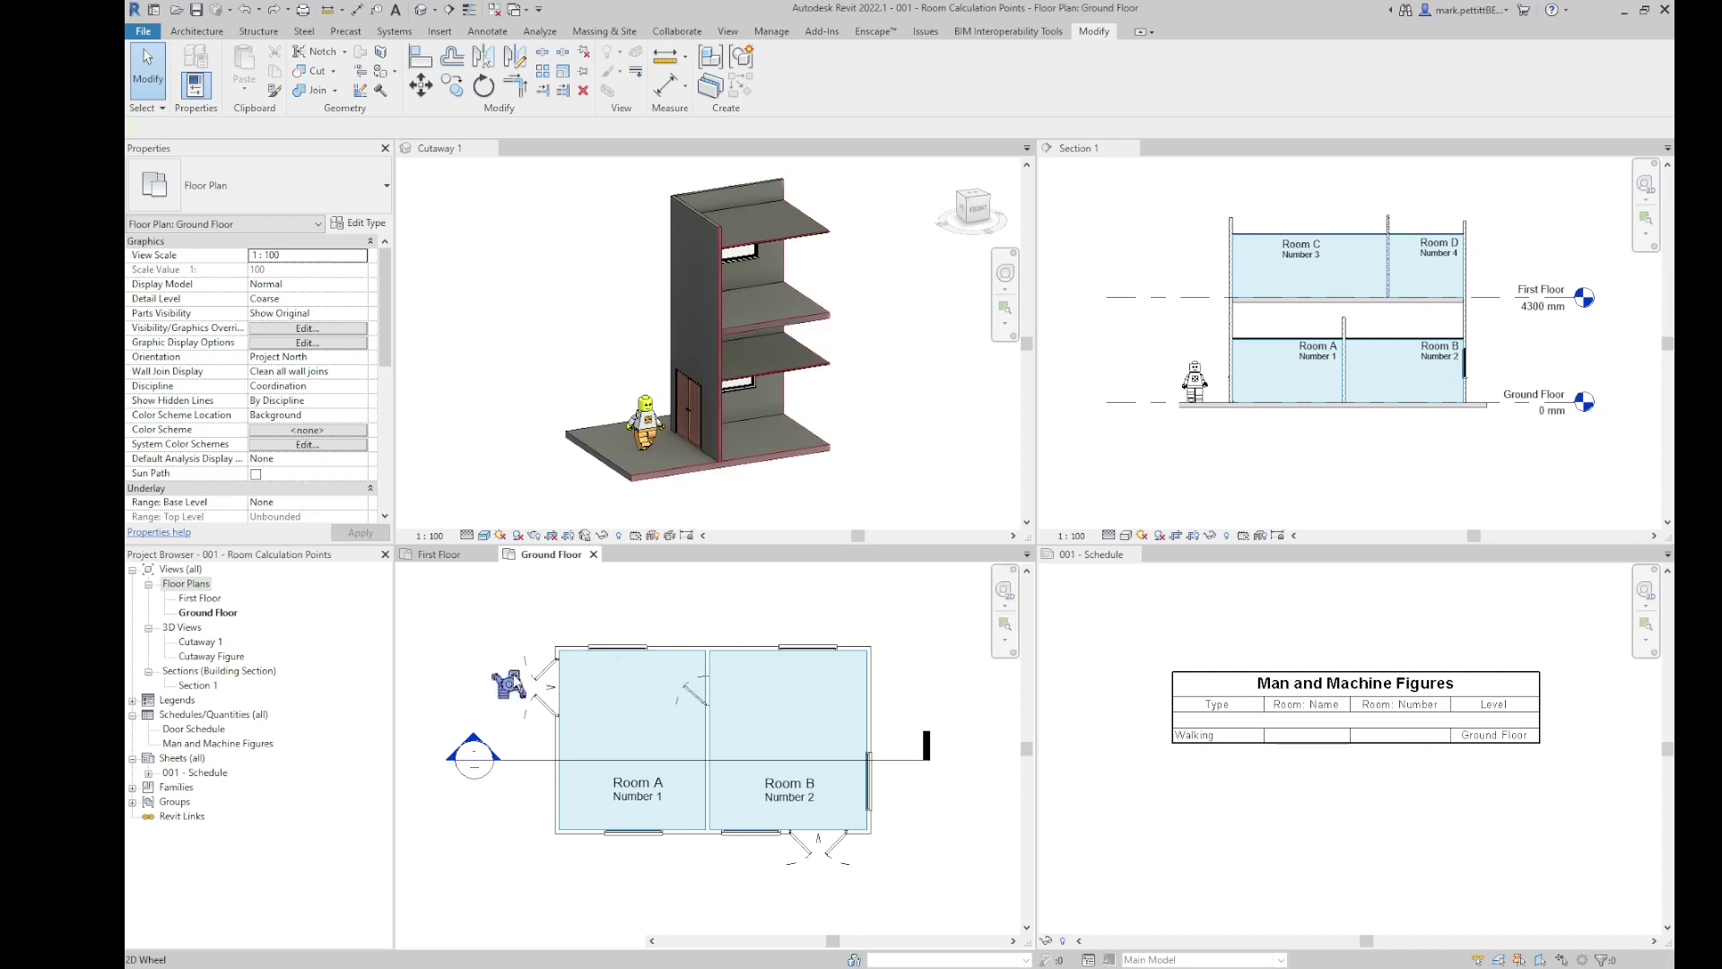
- Move the walking figure with MV from outside into Room A
click(509, 686)
key(m)
key(v)
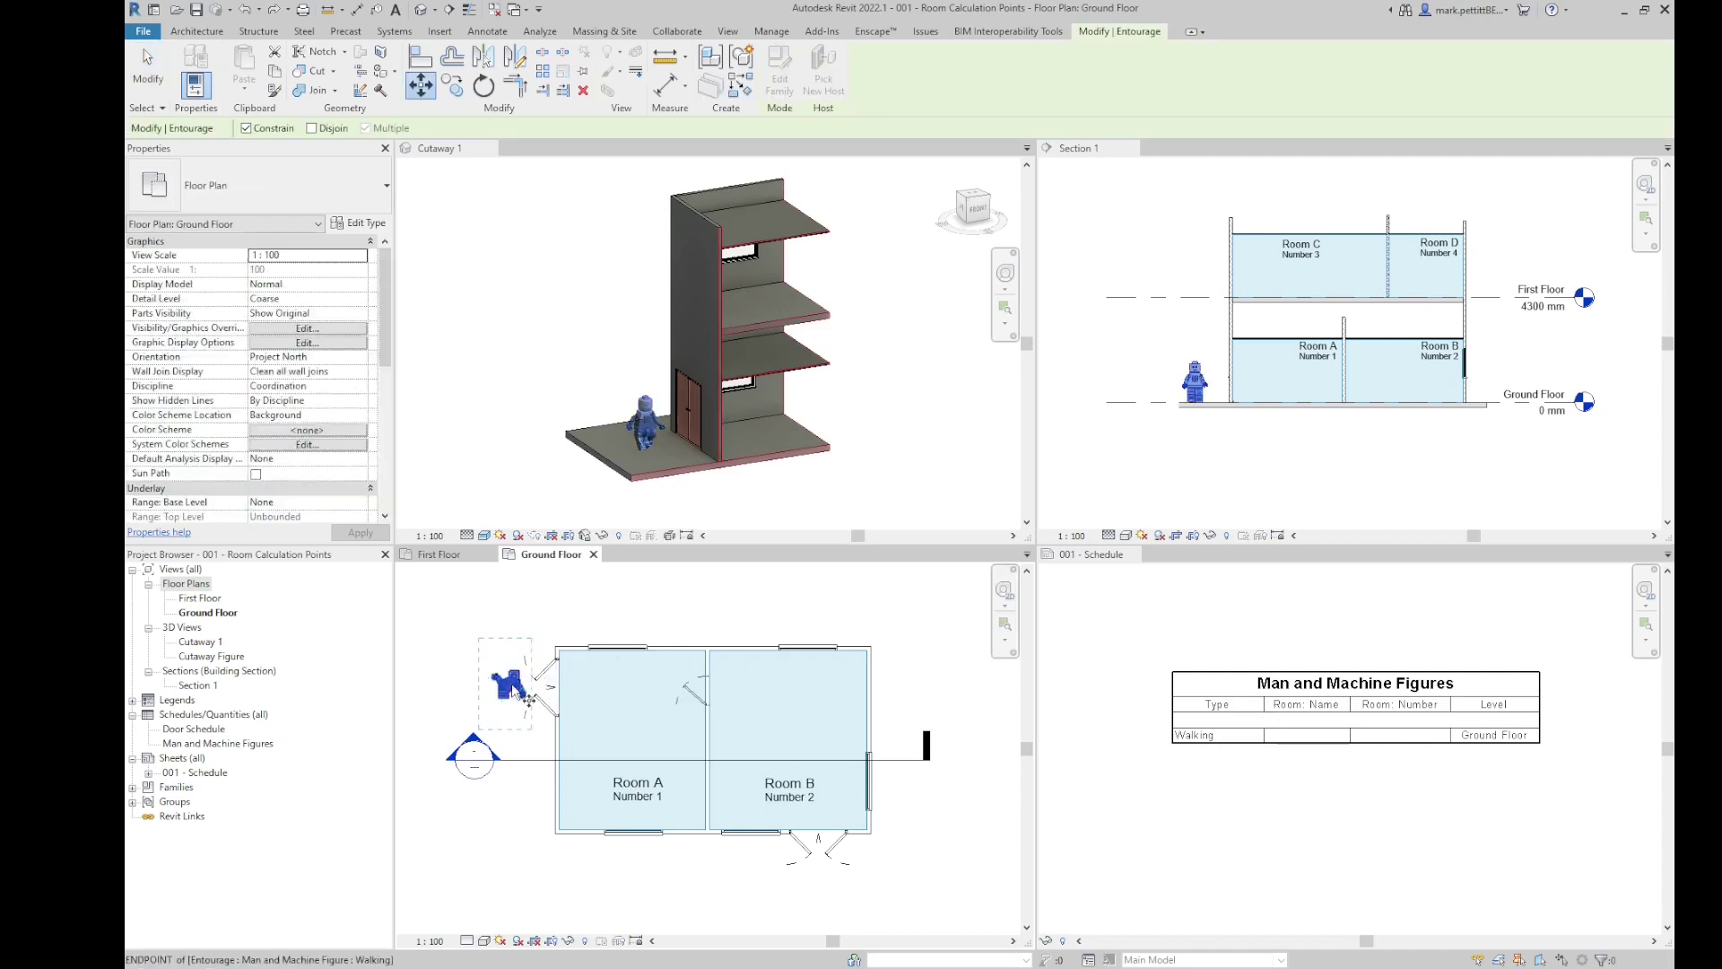
click(510, 687)
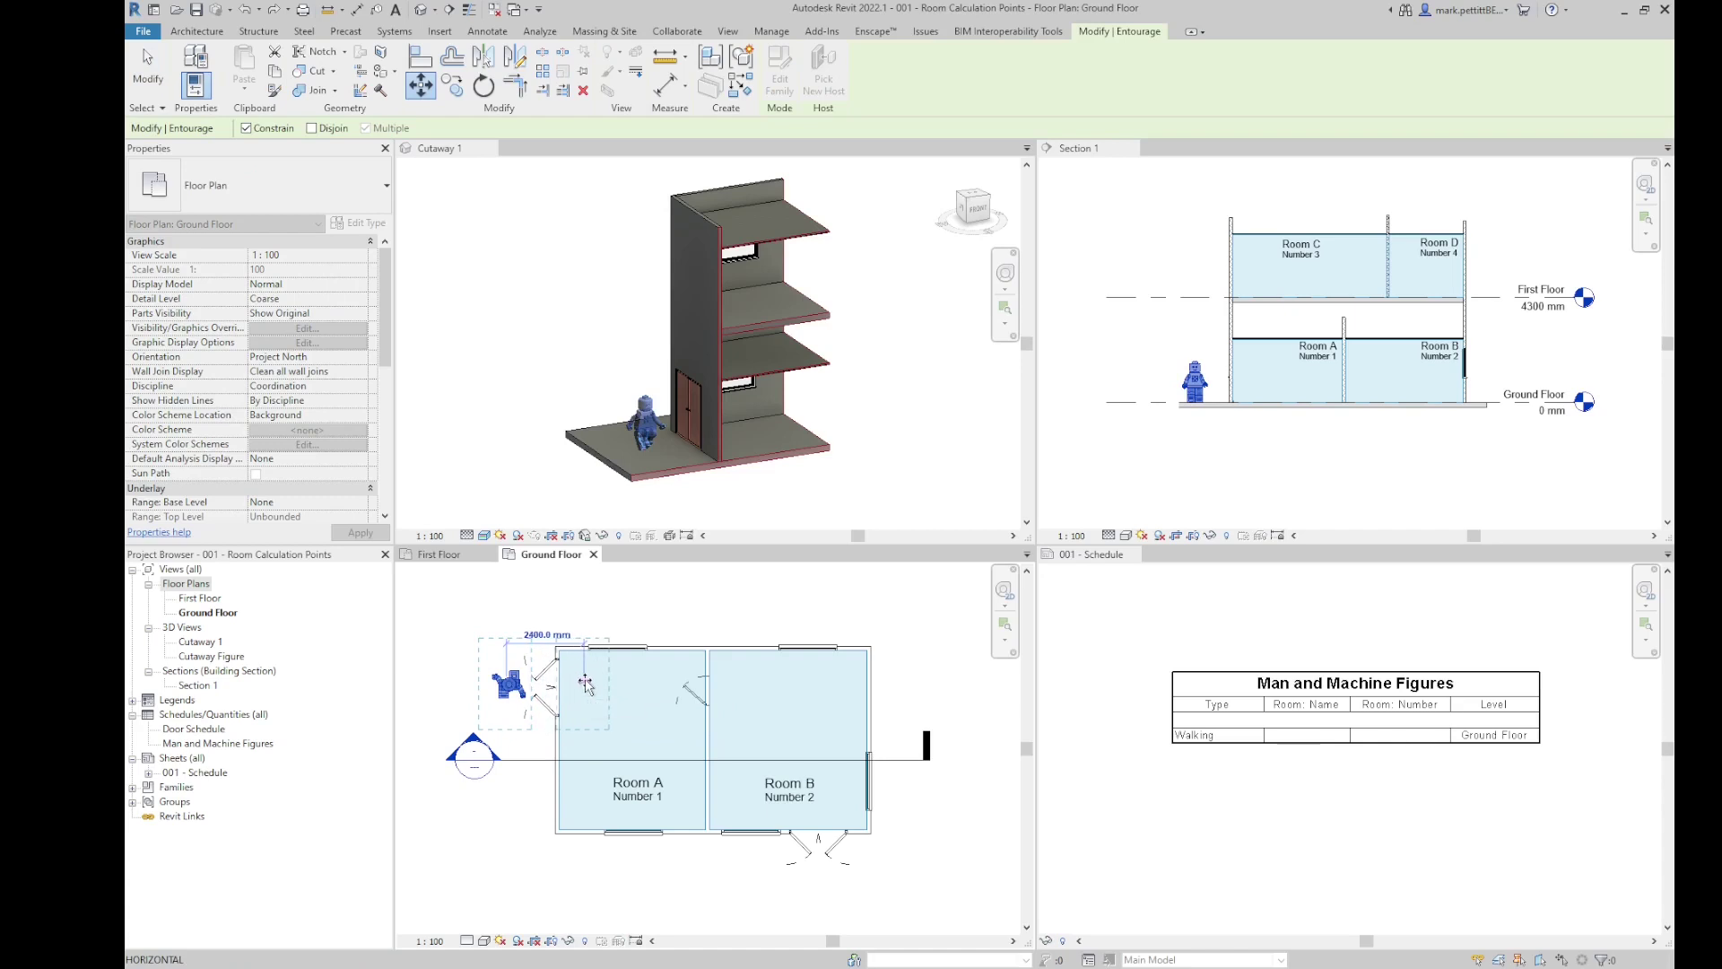
click(587, 687)
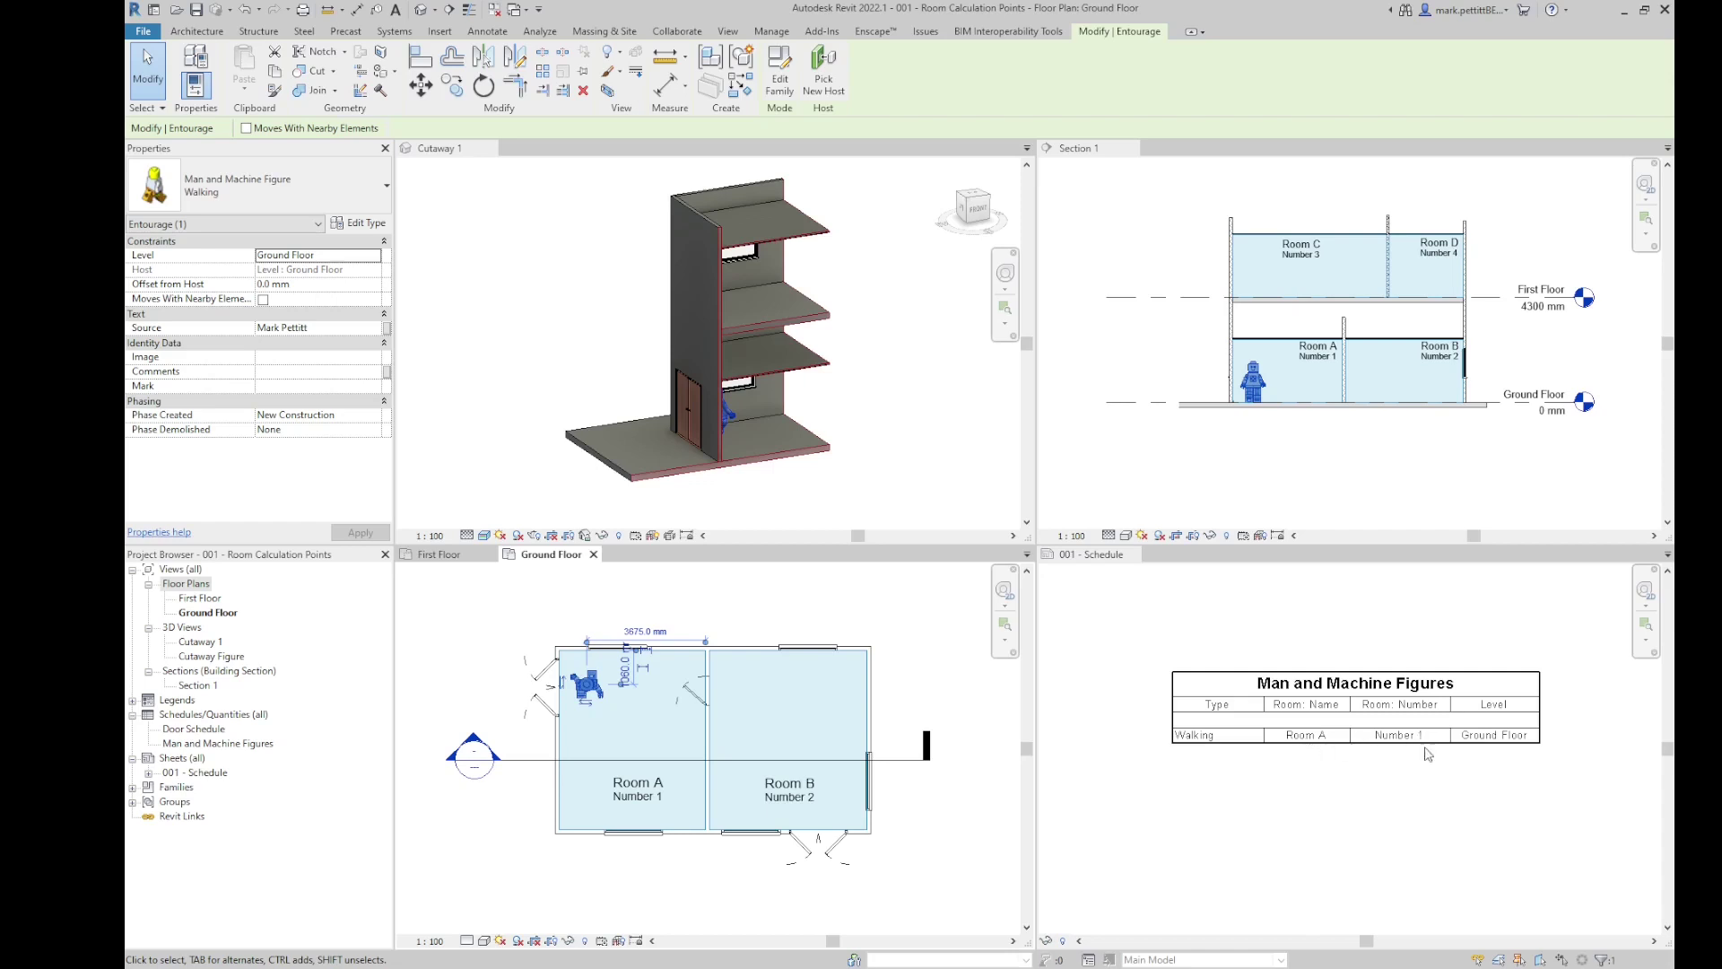
click(643, 732)
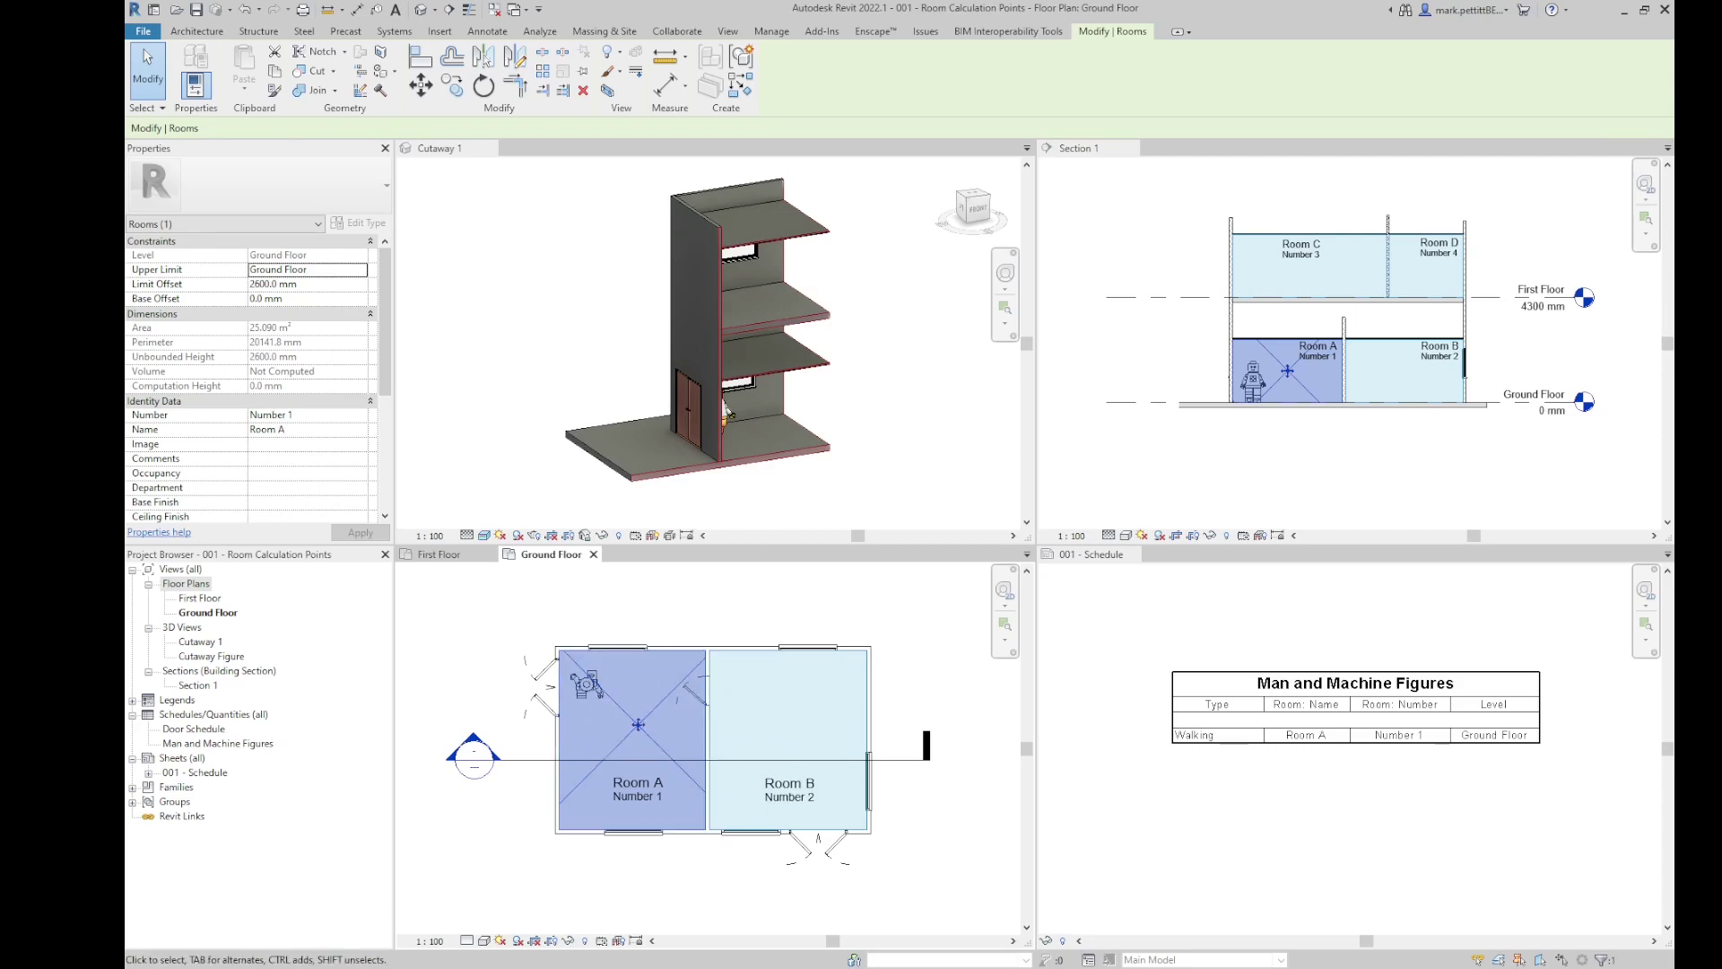
shift+middle_drag(726, 408, 728, 410)
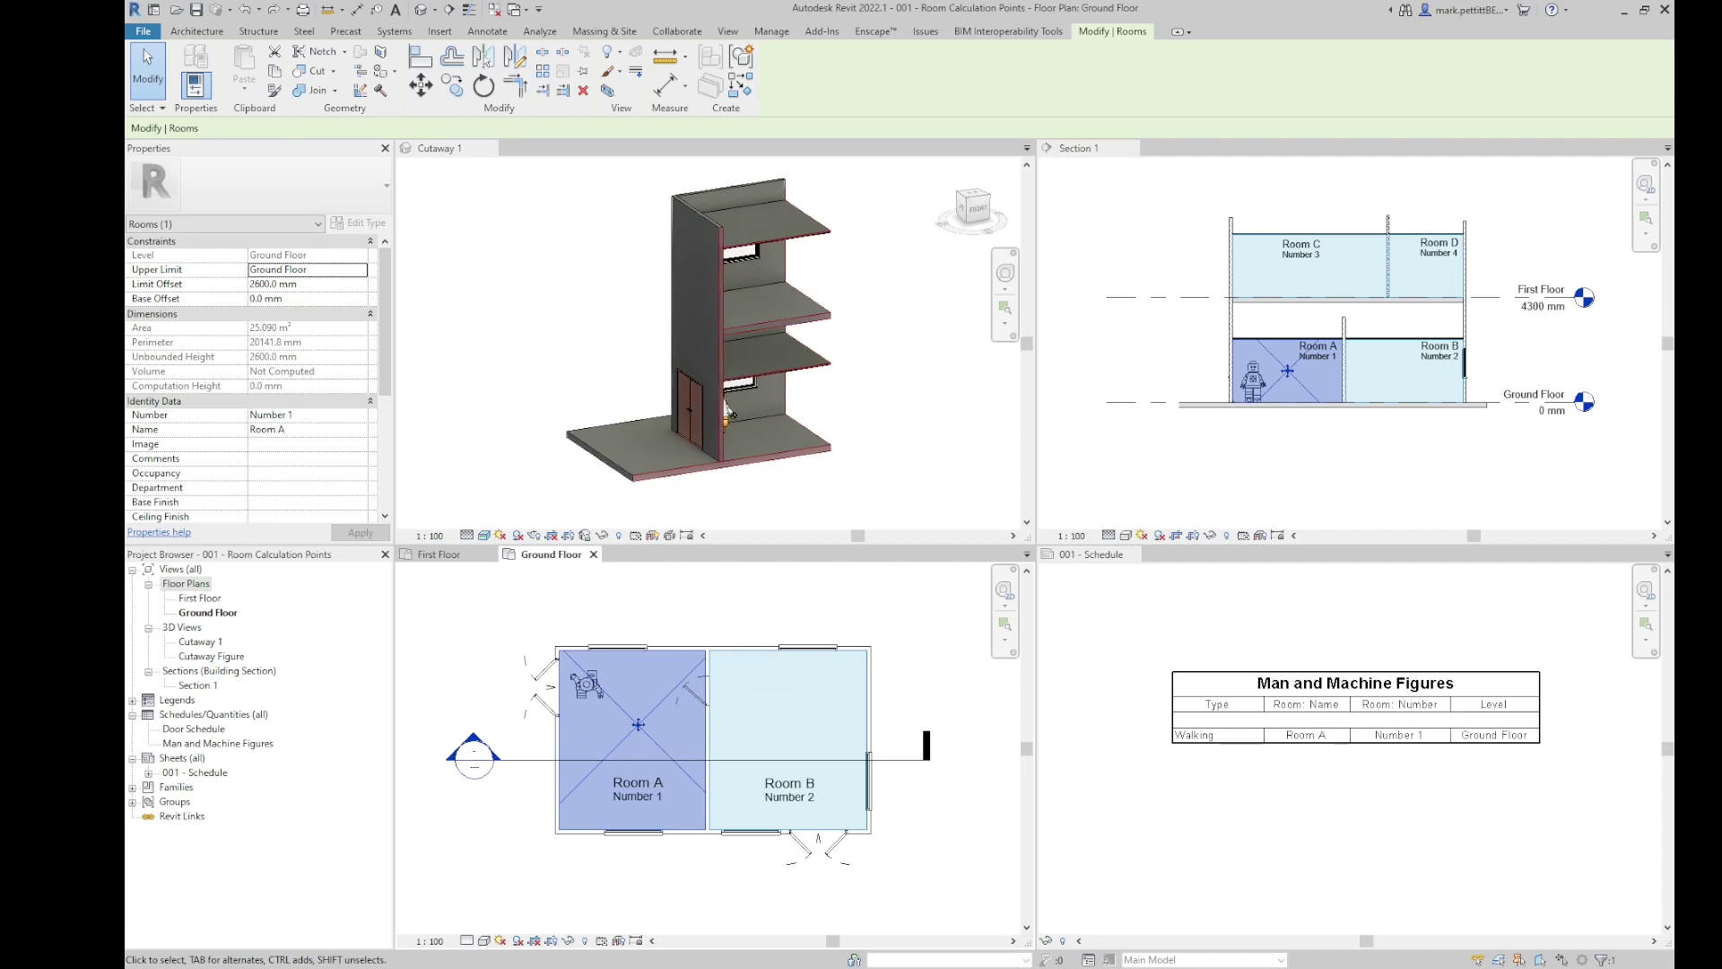
- Copy the walking figure with CO to a spot just beside it in Room A
shift+middle_drag(682, 489, 673, 565)
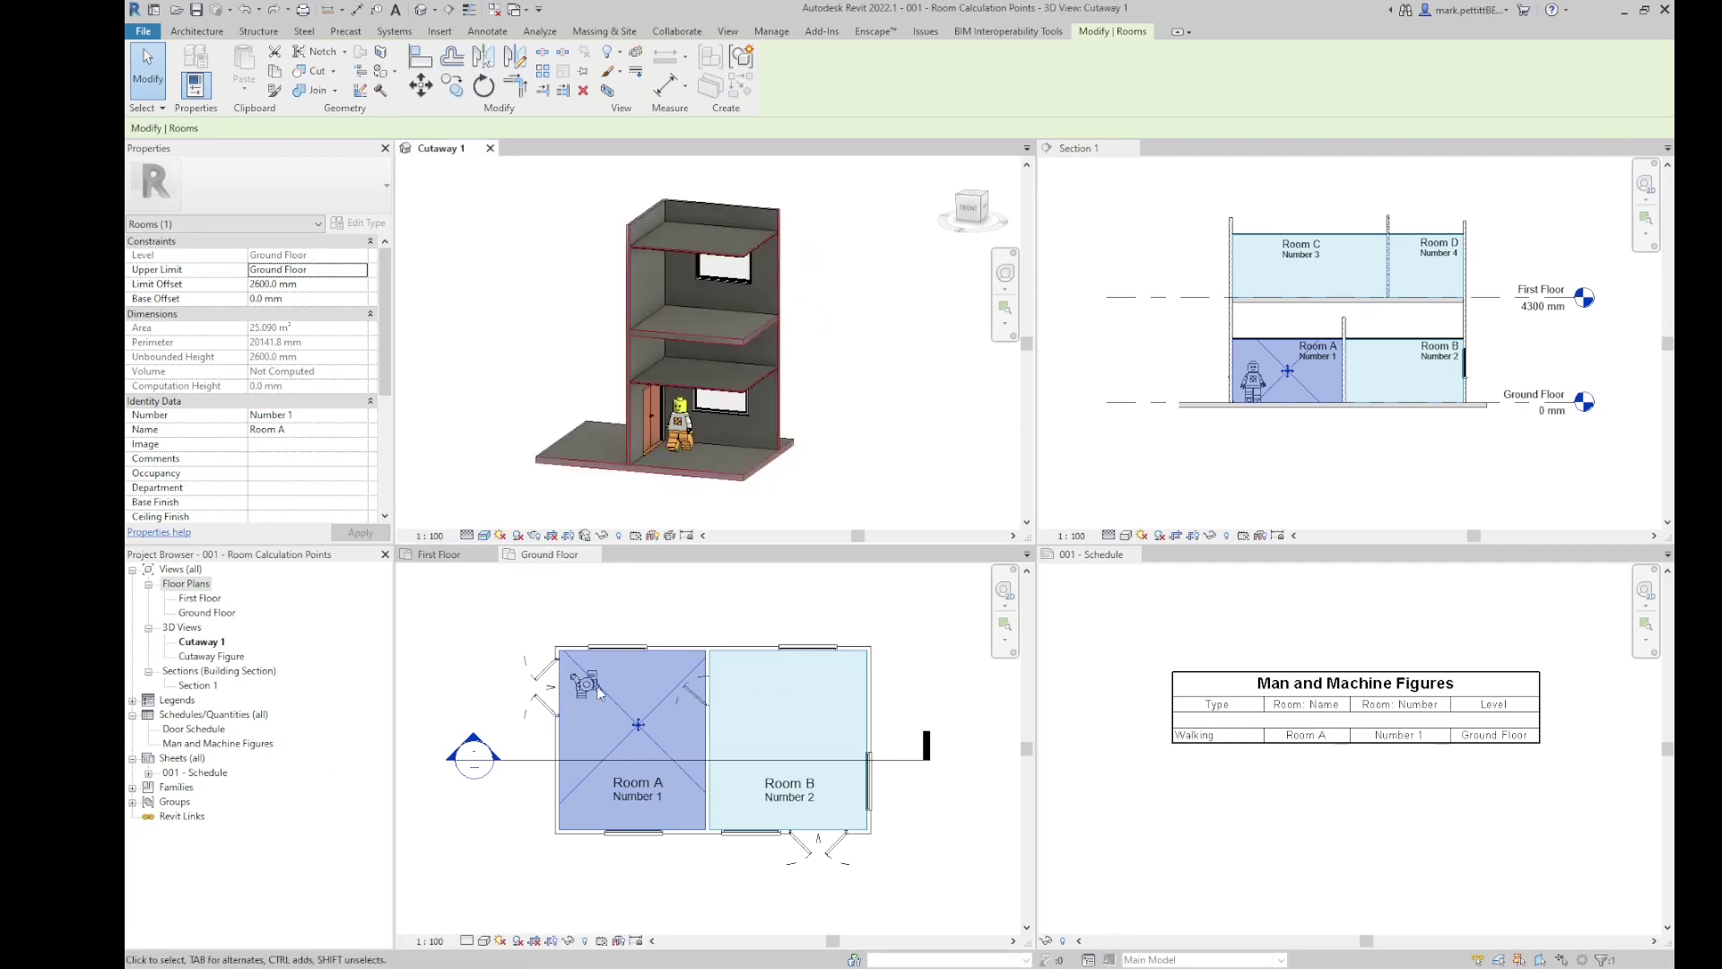
click(550, 693)
click(545, 689)
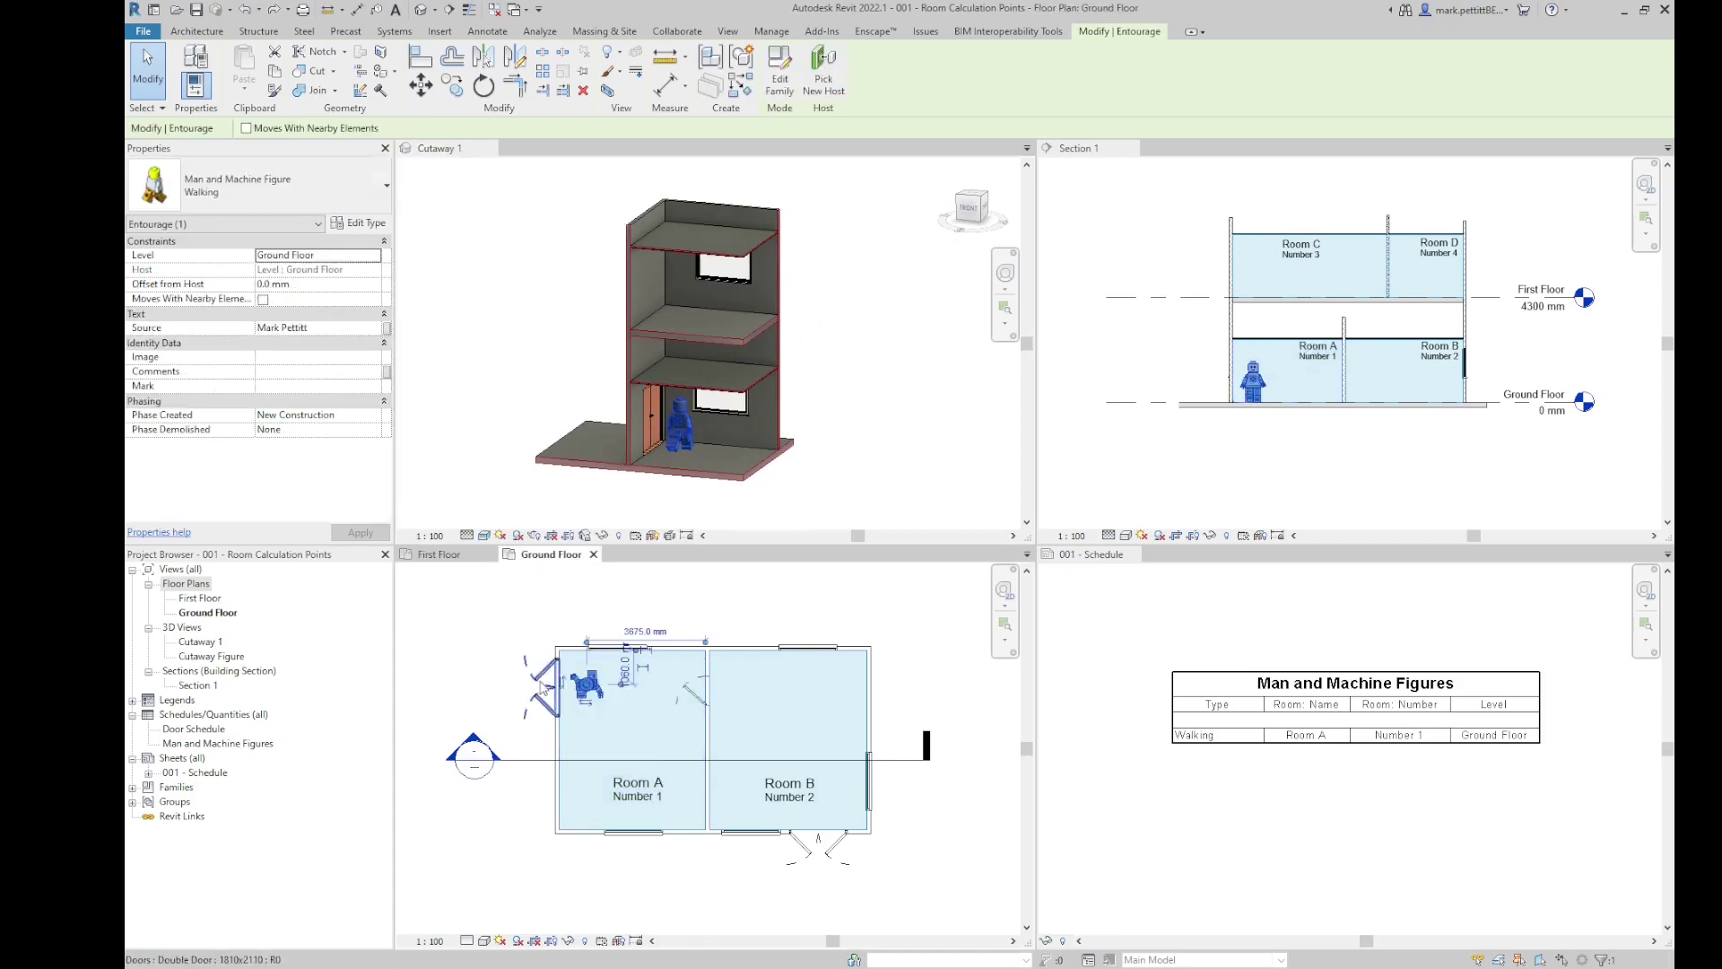
key(c)
key(o)
click(585, 687)
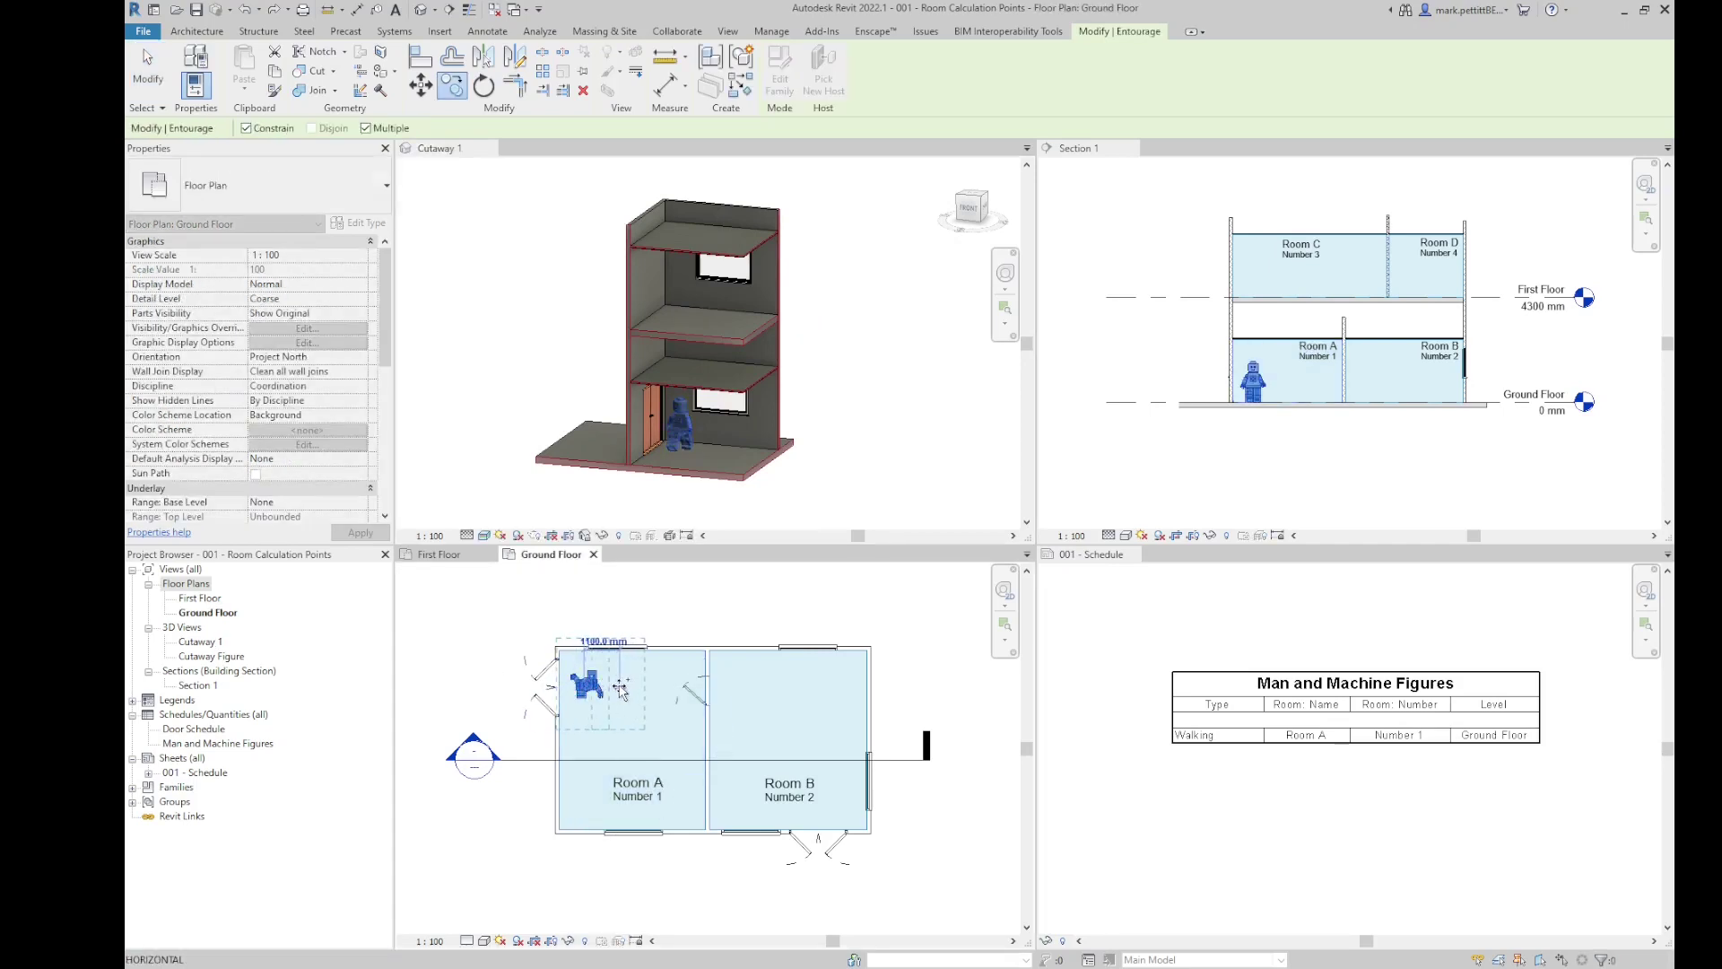
click(621, 689)
key(Escape)
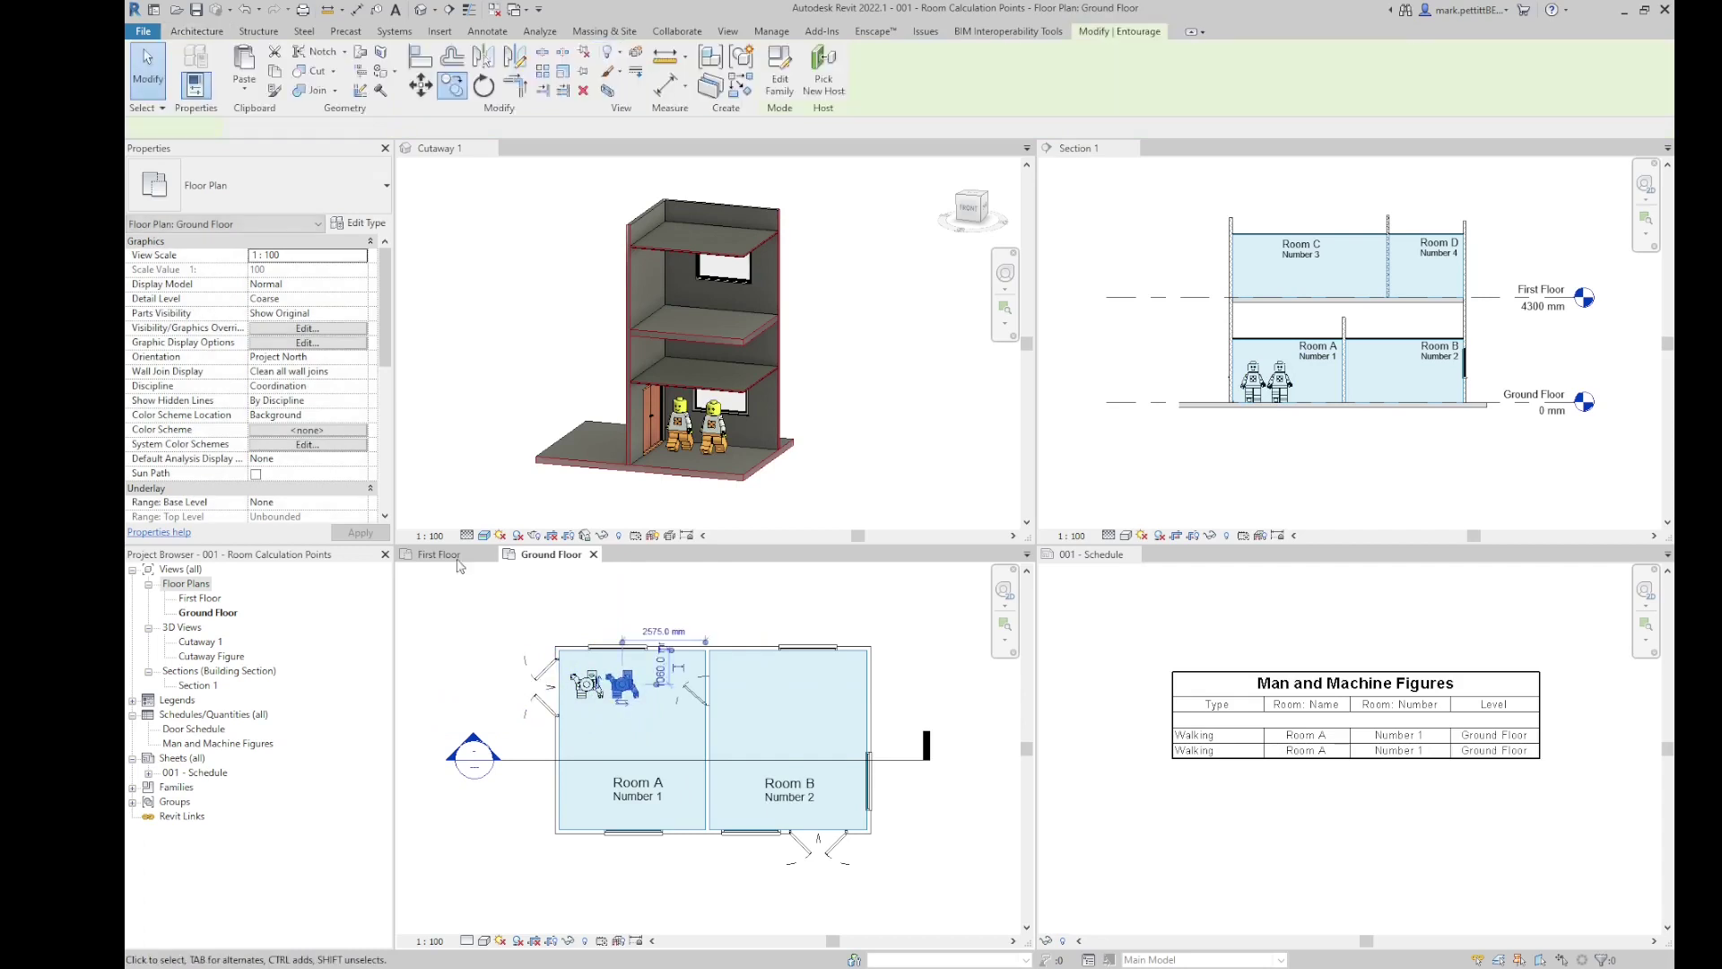
- Change the copied figure to the Sitting type with Offset from Host -300
click(260, 185)
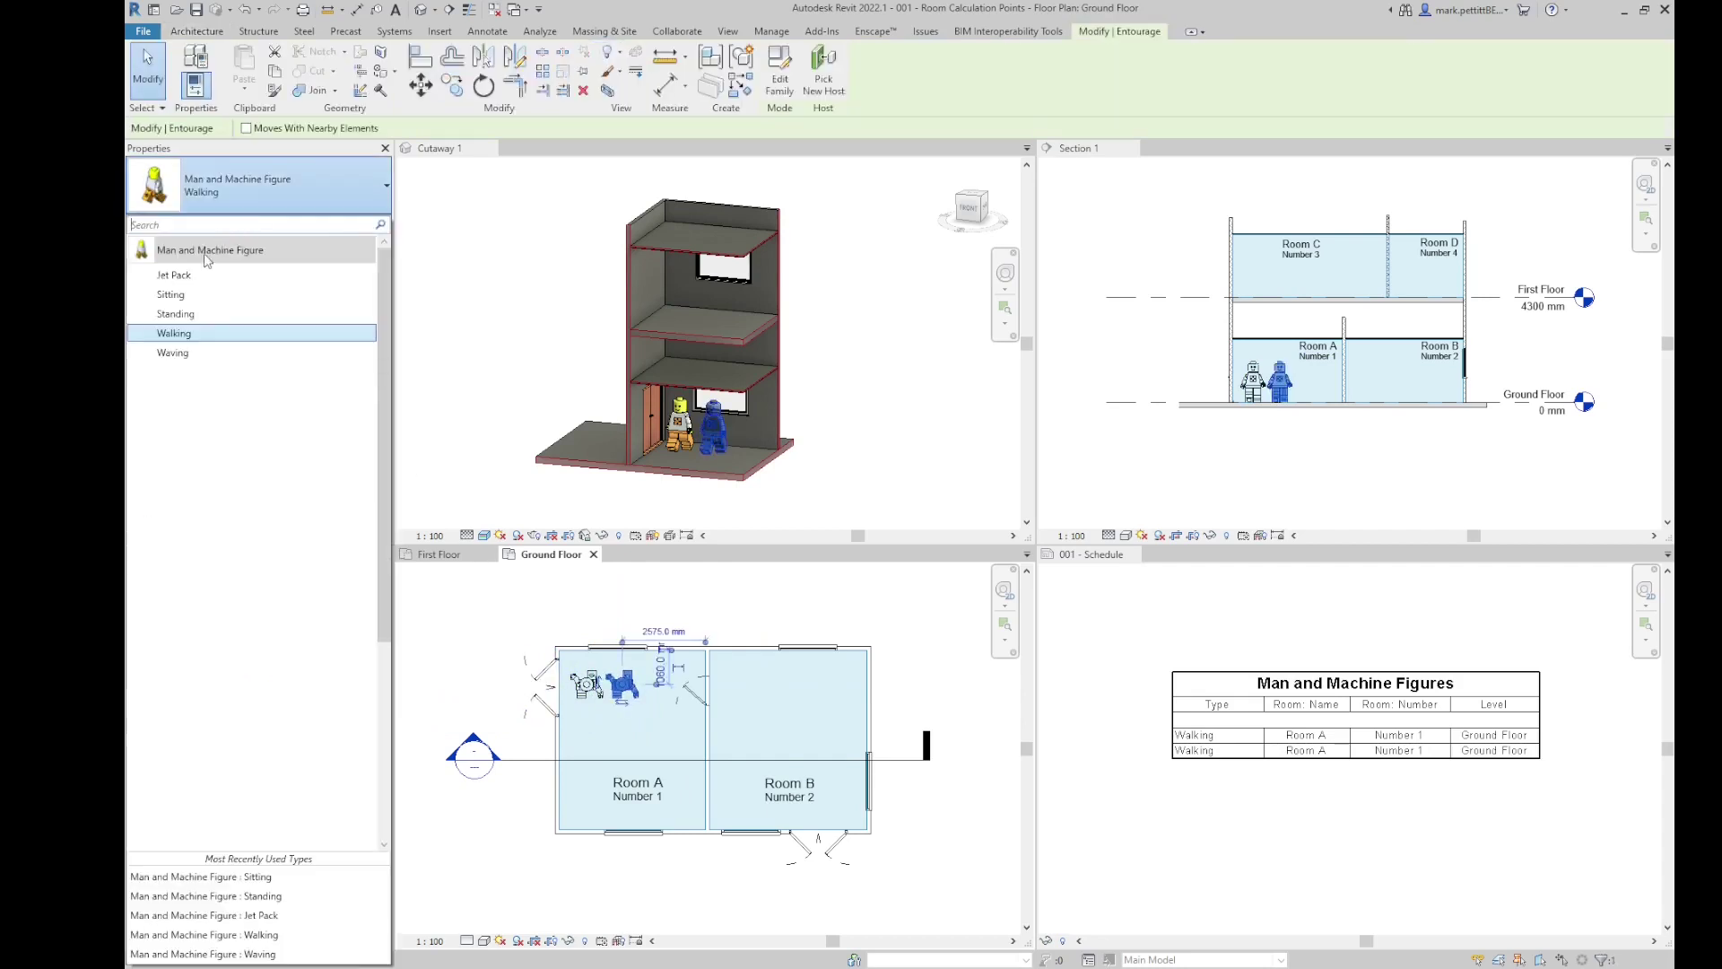
click(174, 294)
text(-300)
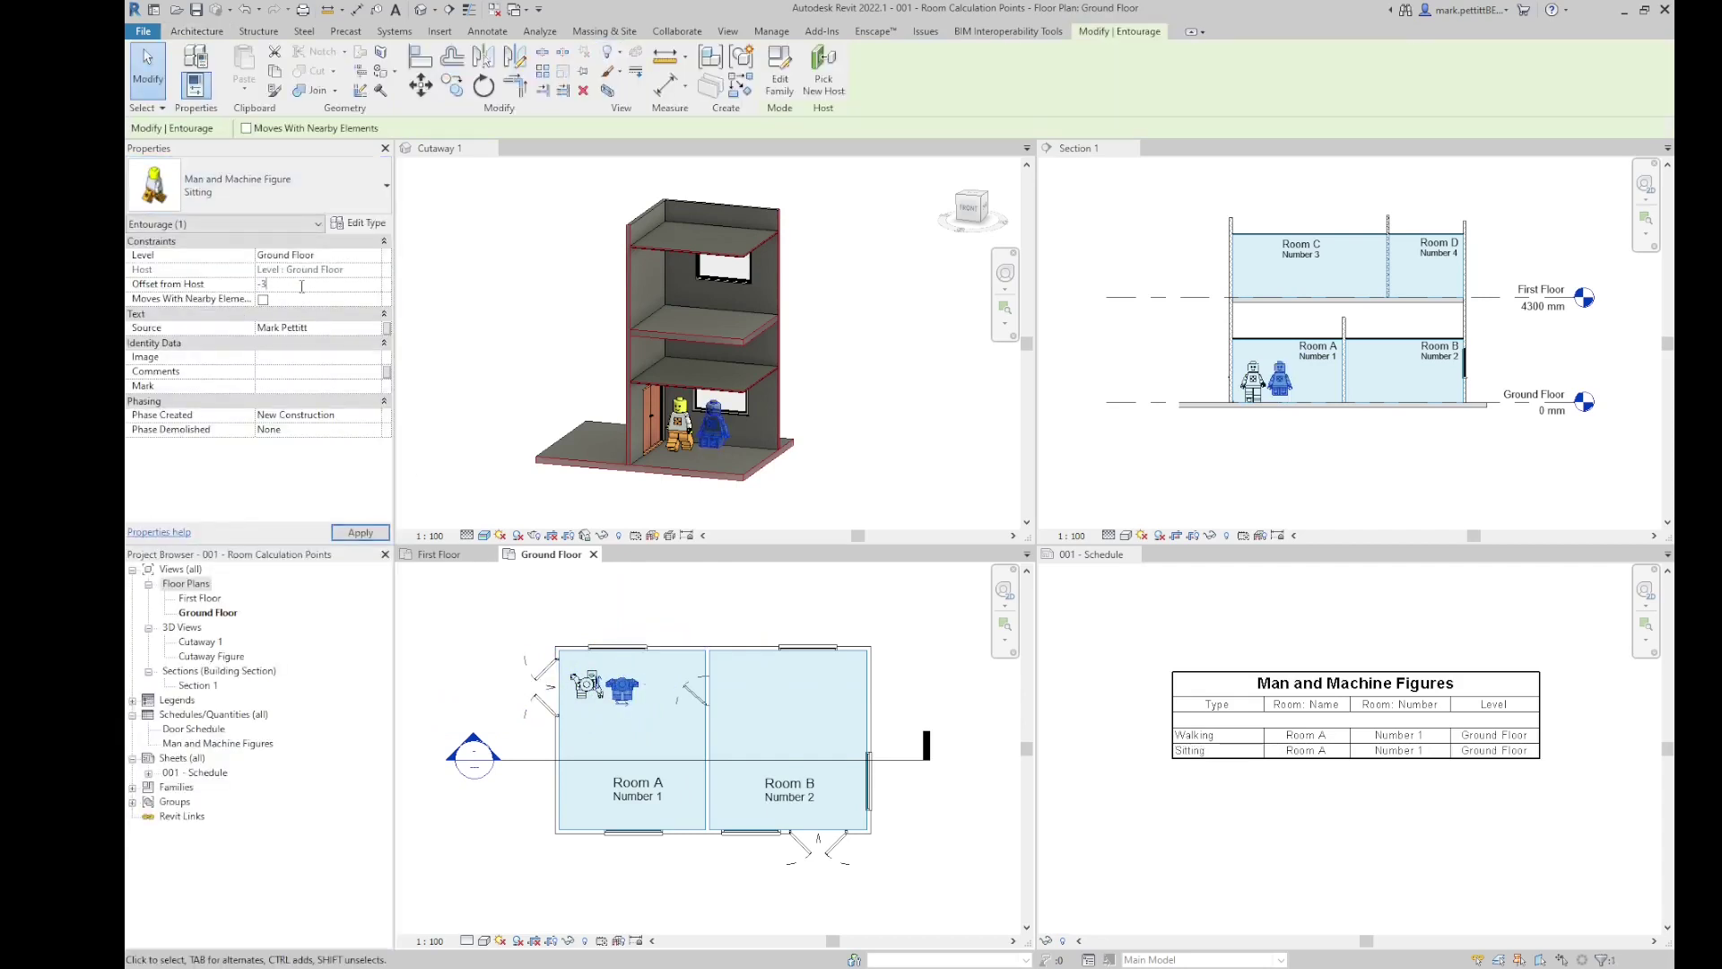
- Place one Waving figure in Room C on the First Floor plan and activate the schedule
click(642, 601)
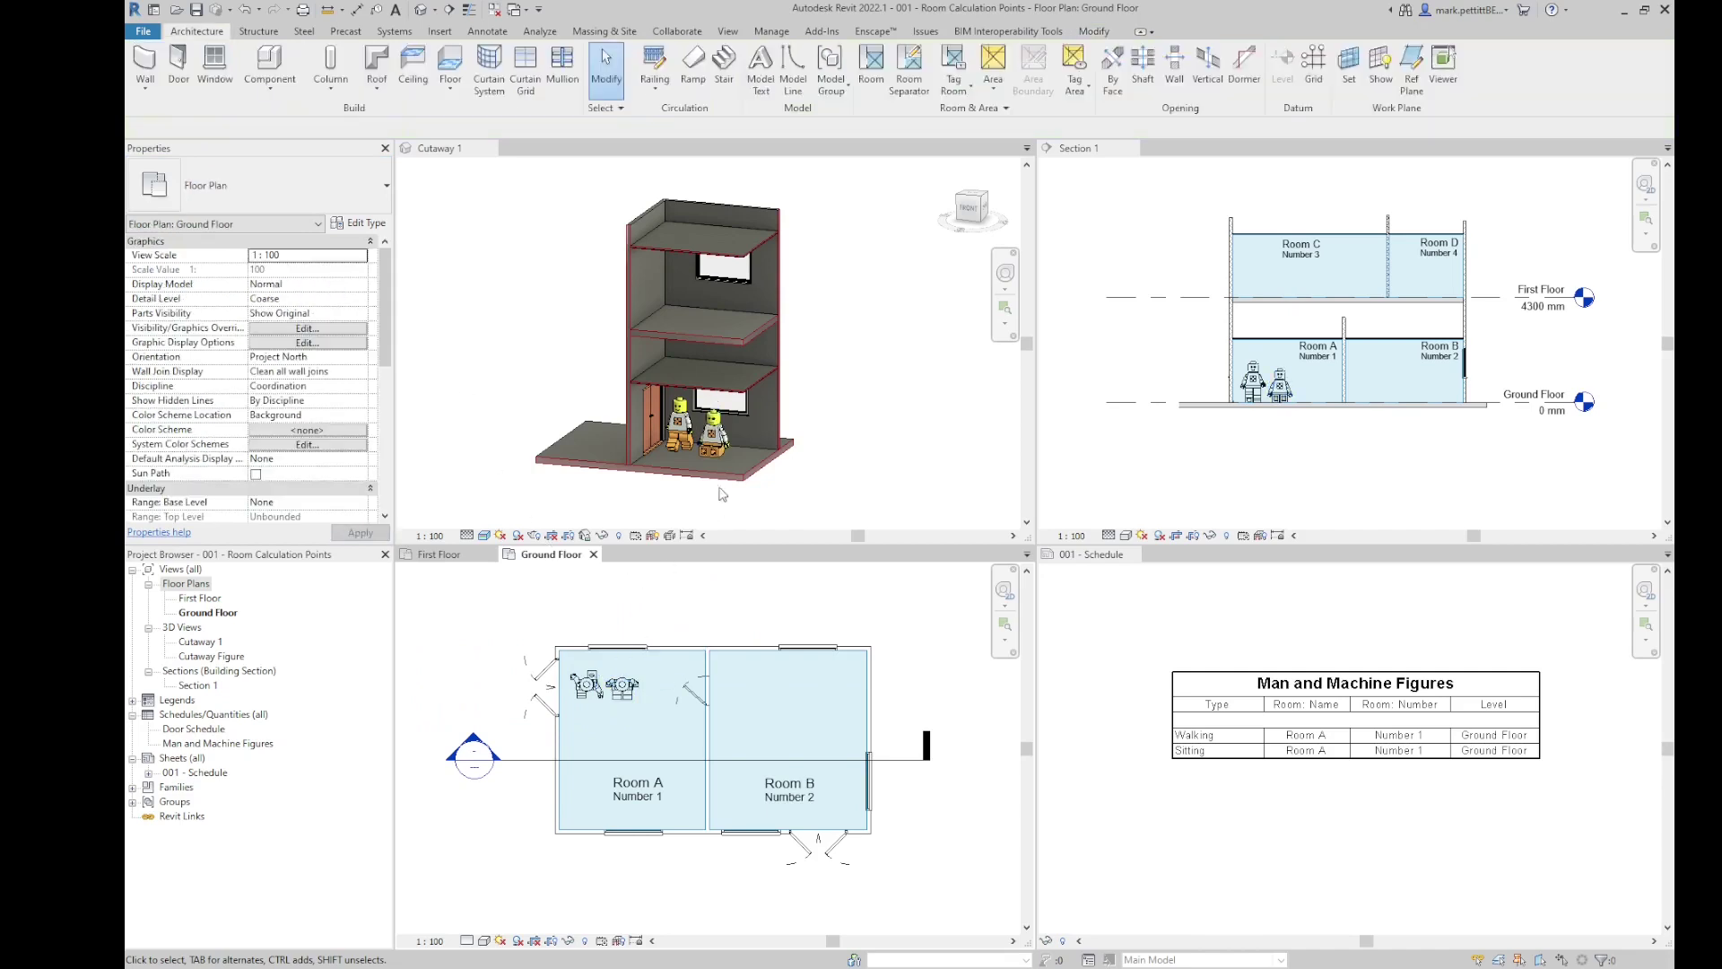
click(459, 556)
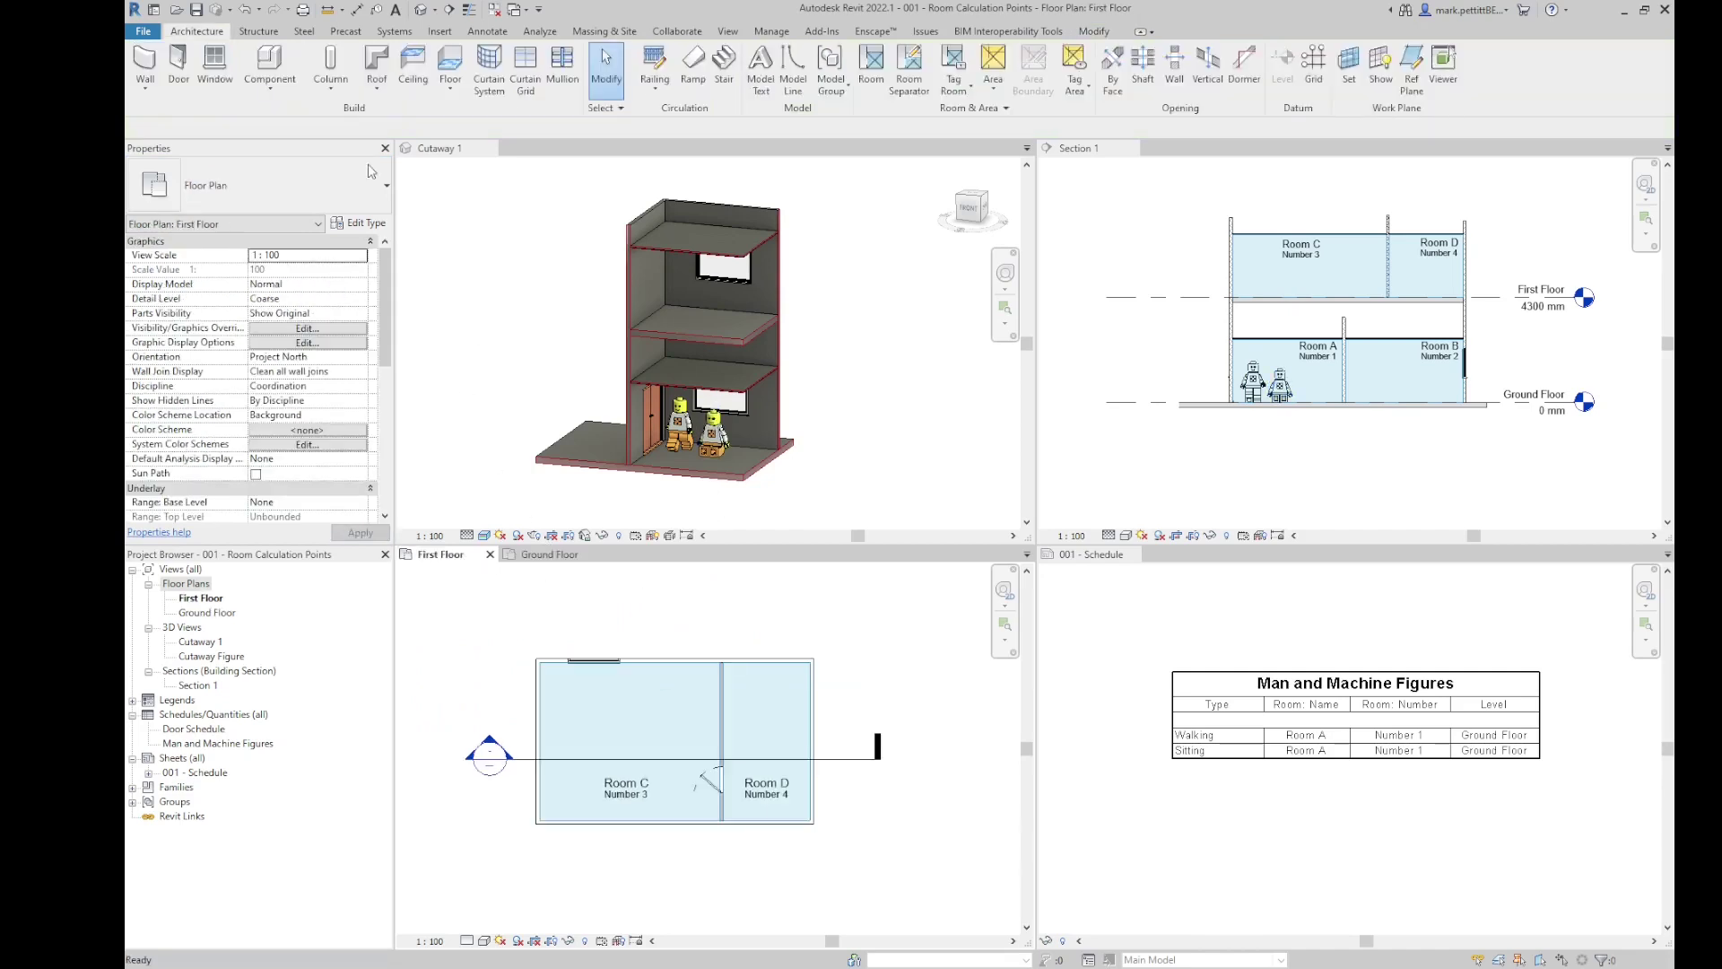
click(269, 61)
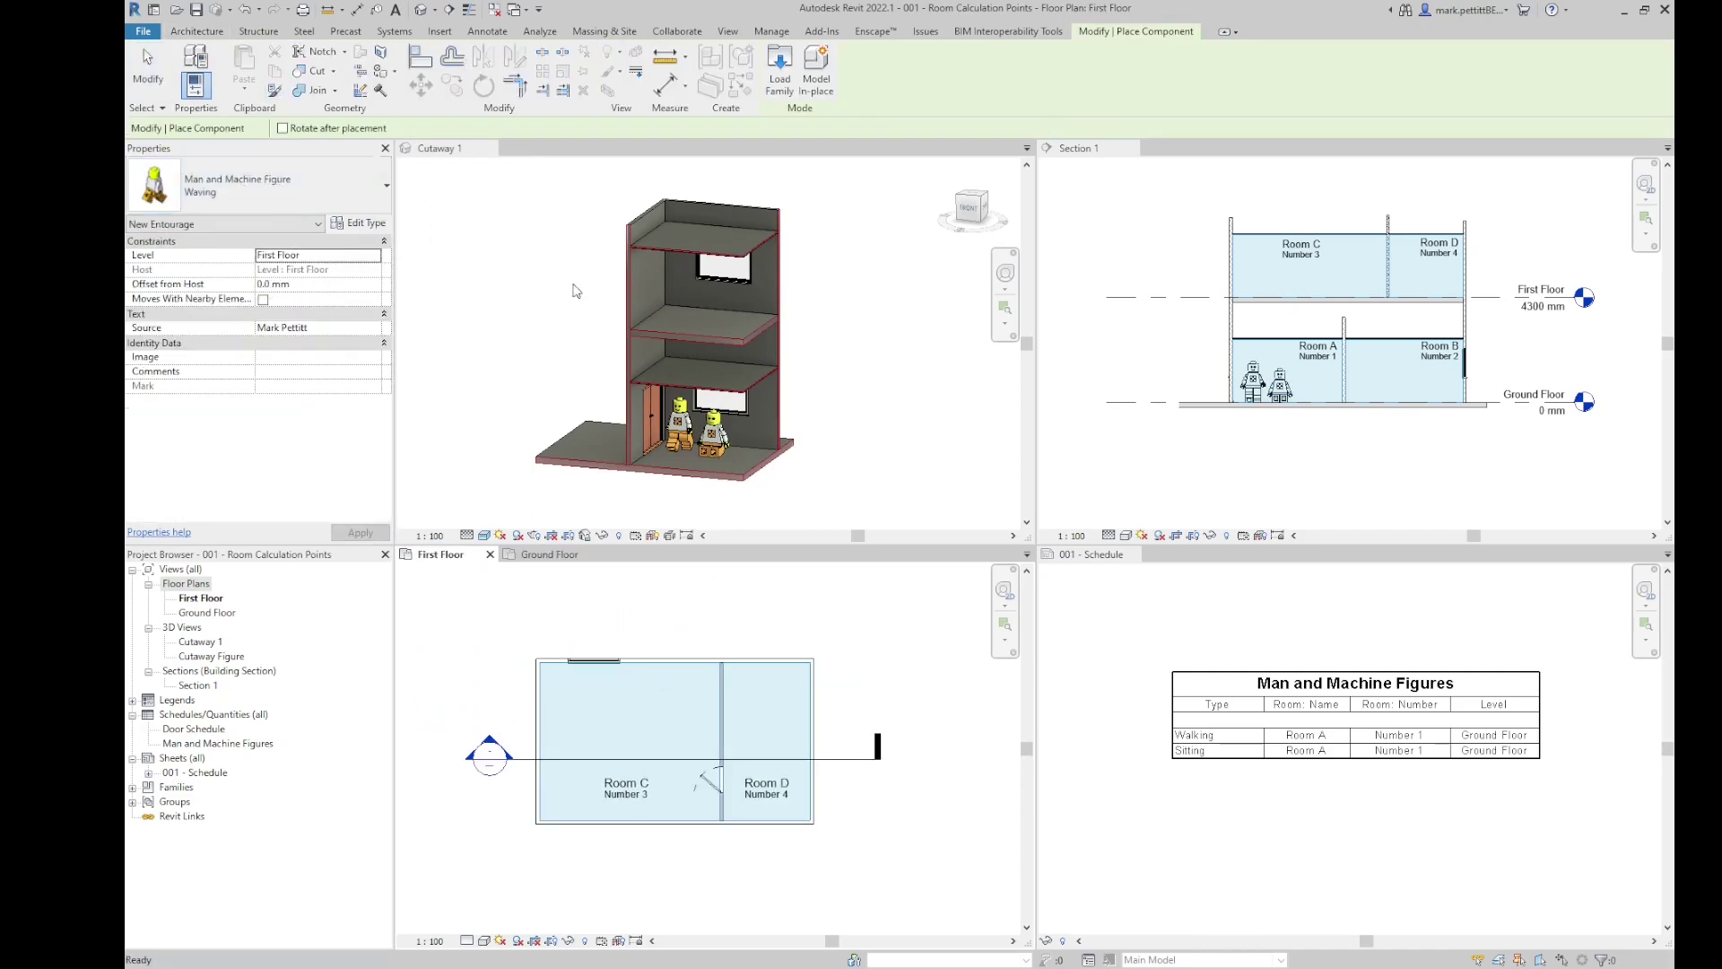
double_click(563, 682)
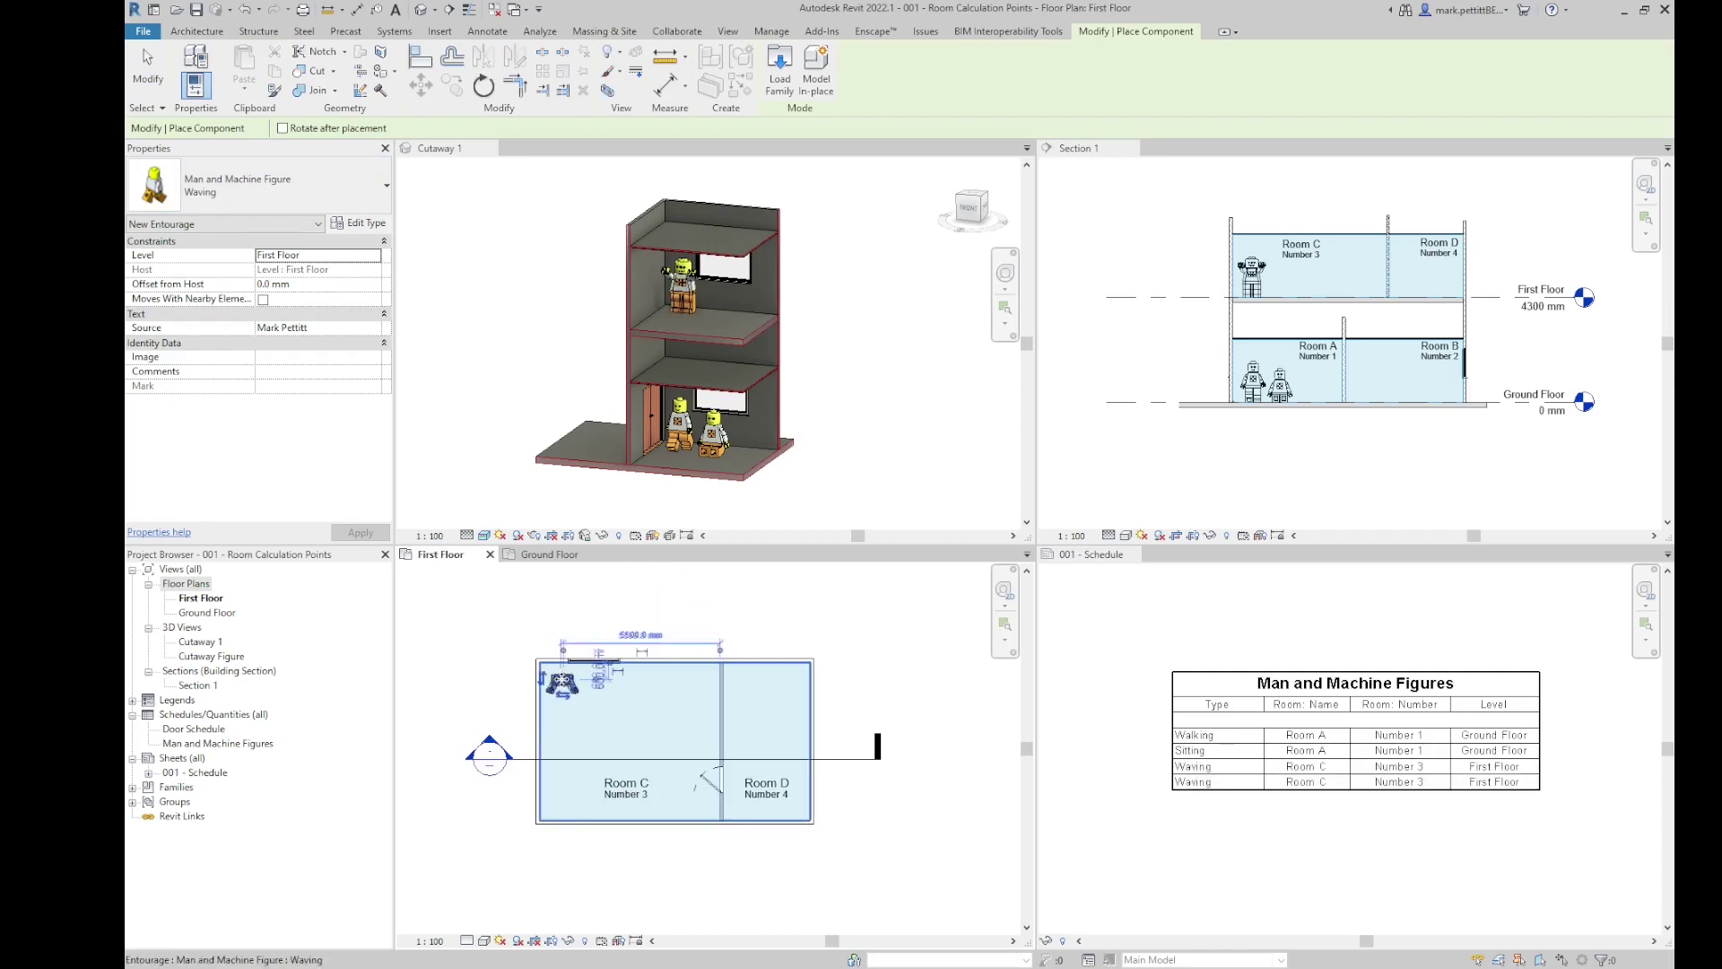
key(ctrl+z)
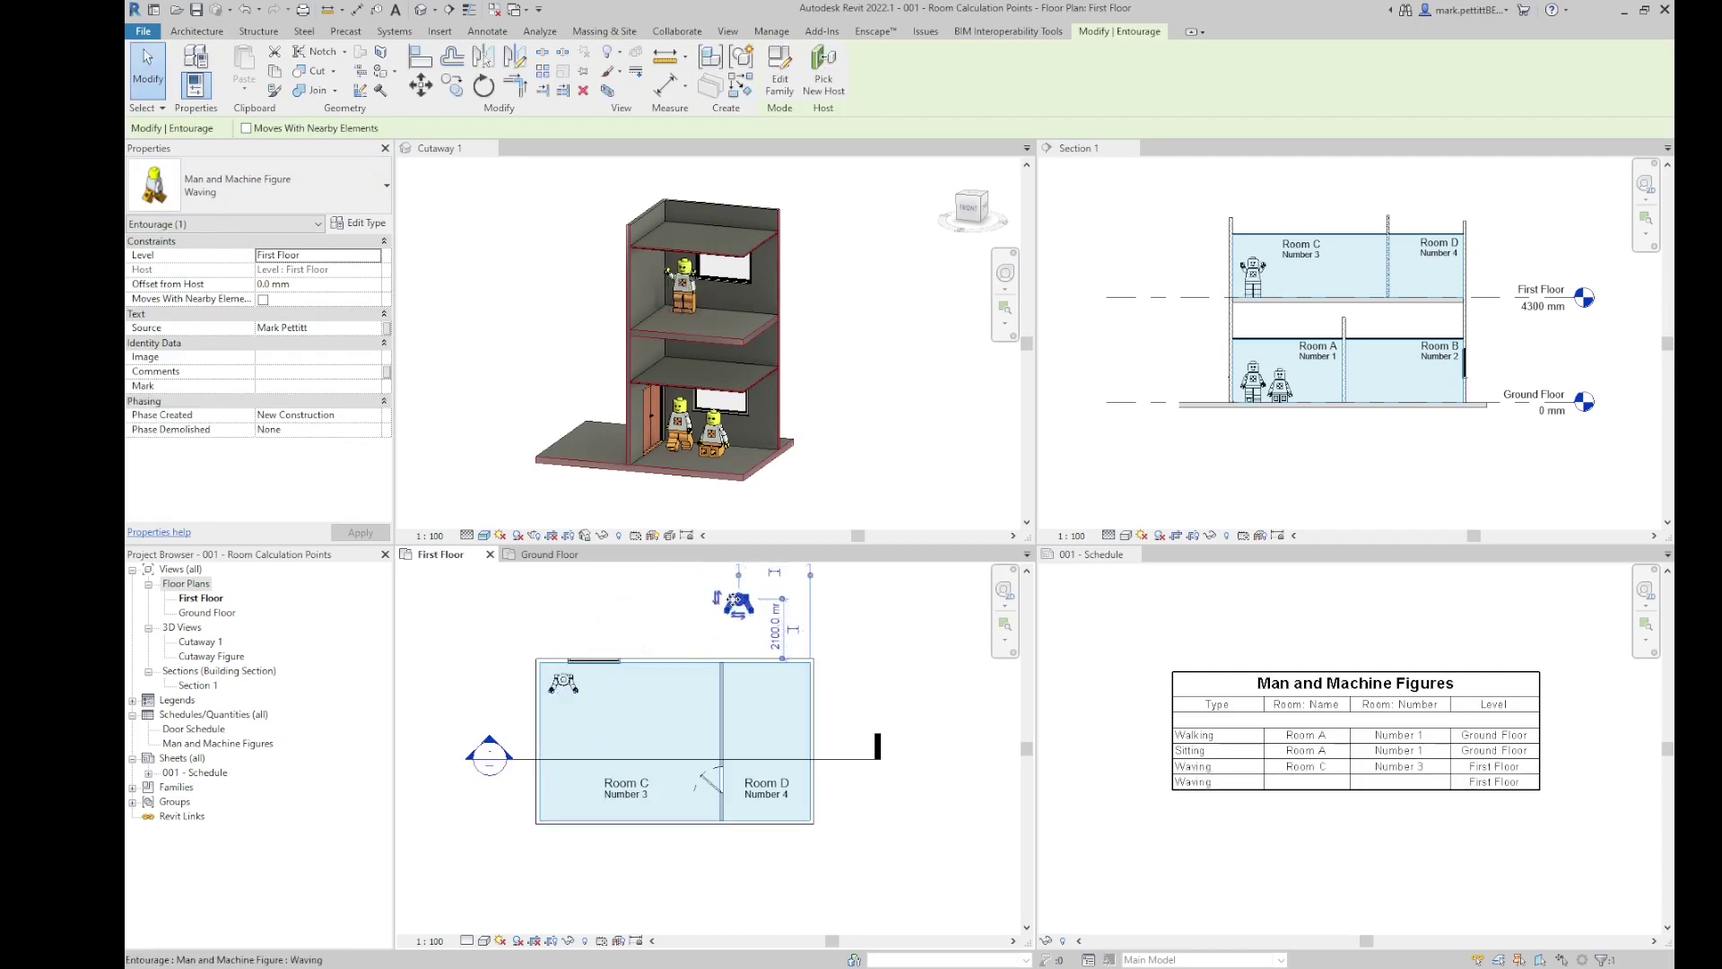
click(1165, 755)
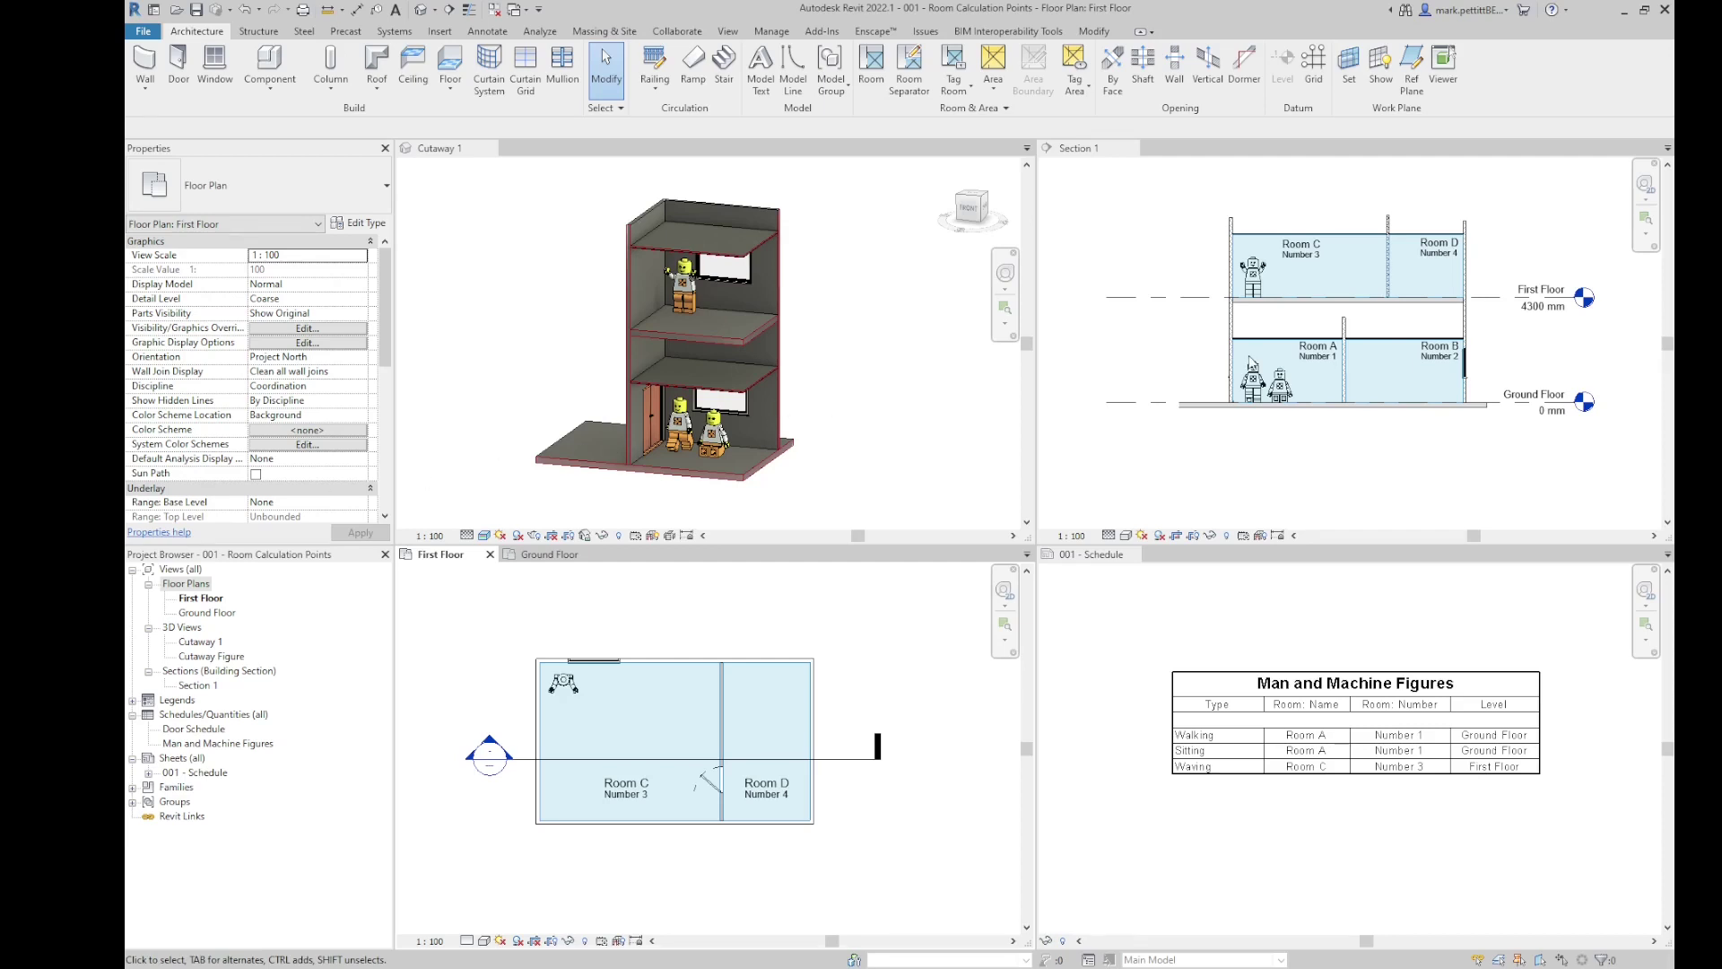
- In Section 1, move the sitting figure up from floor level into the ceiling space
scroll(1318, 332, up, 4)
scroll(1318, 332, down, 1)
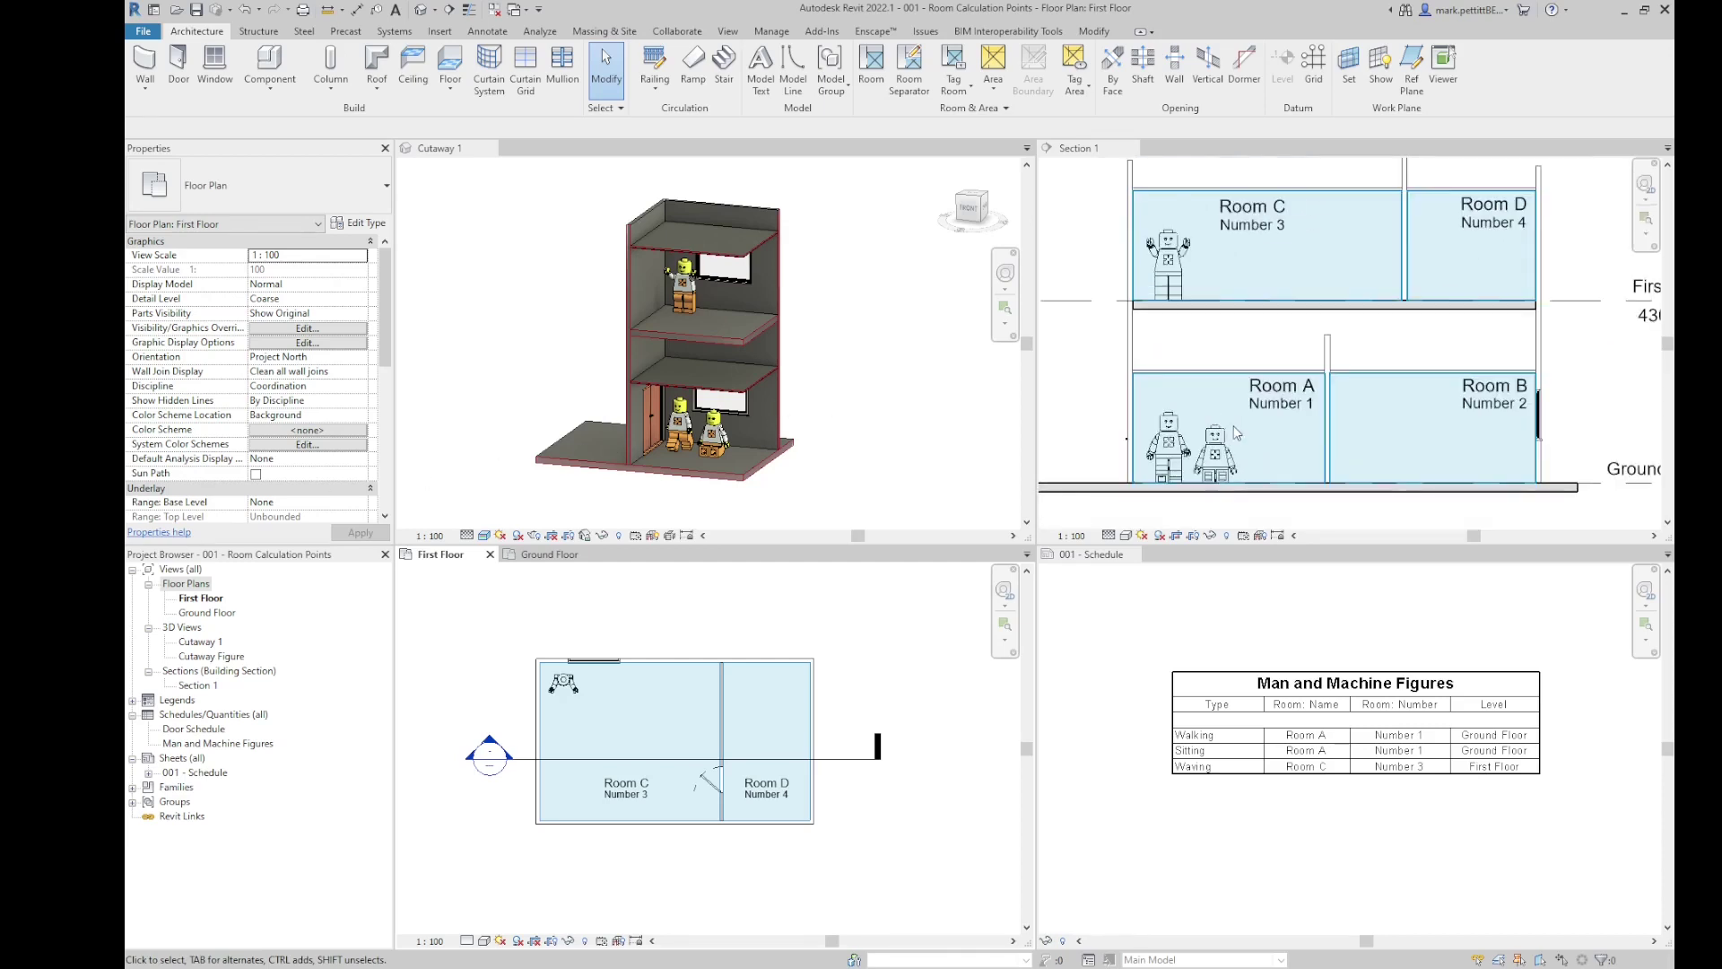
click(1216, 453)
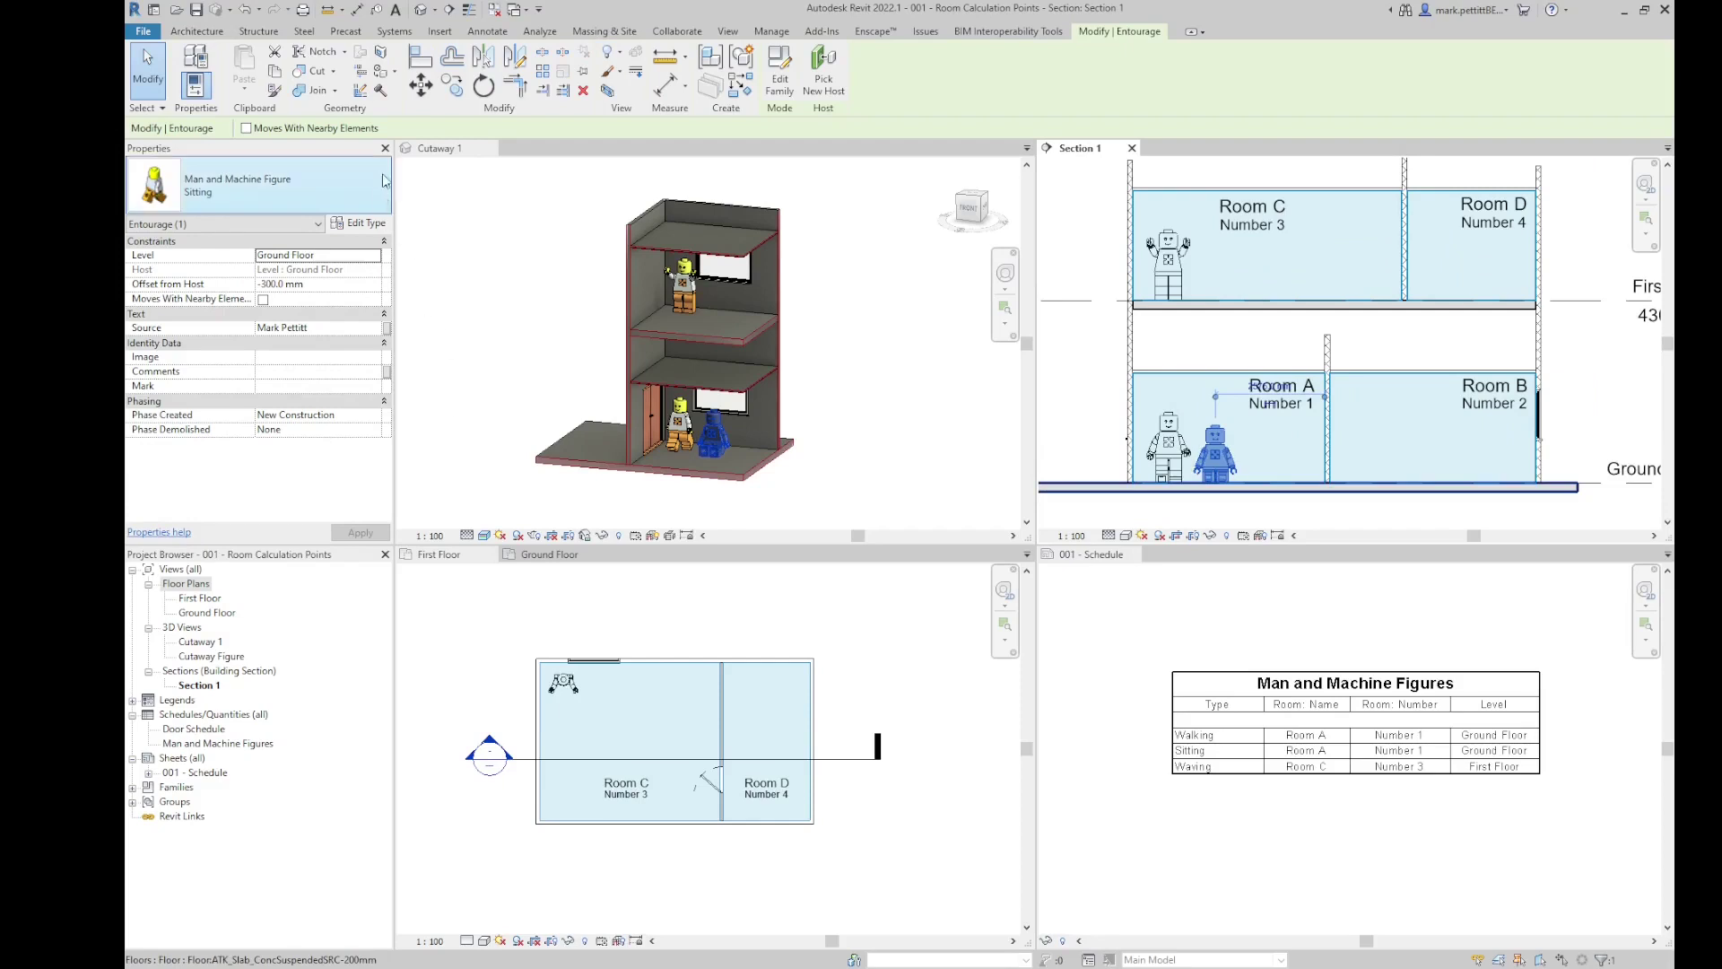
click(421, 87)
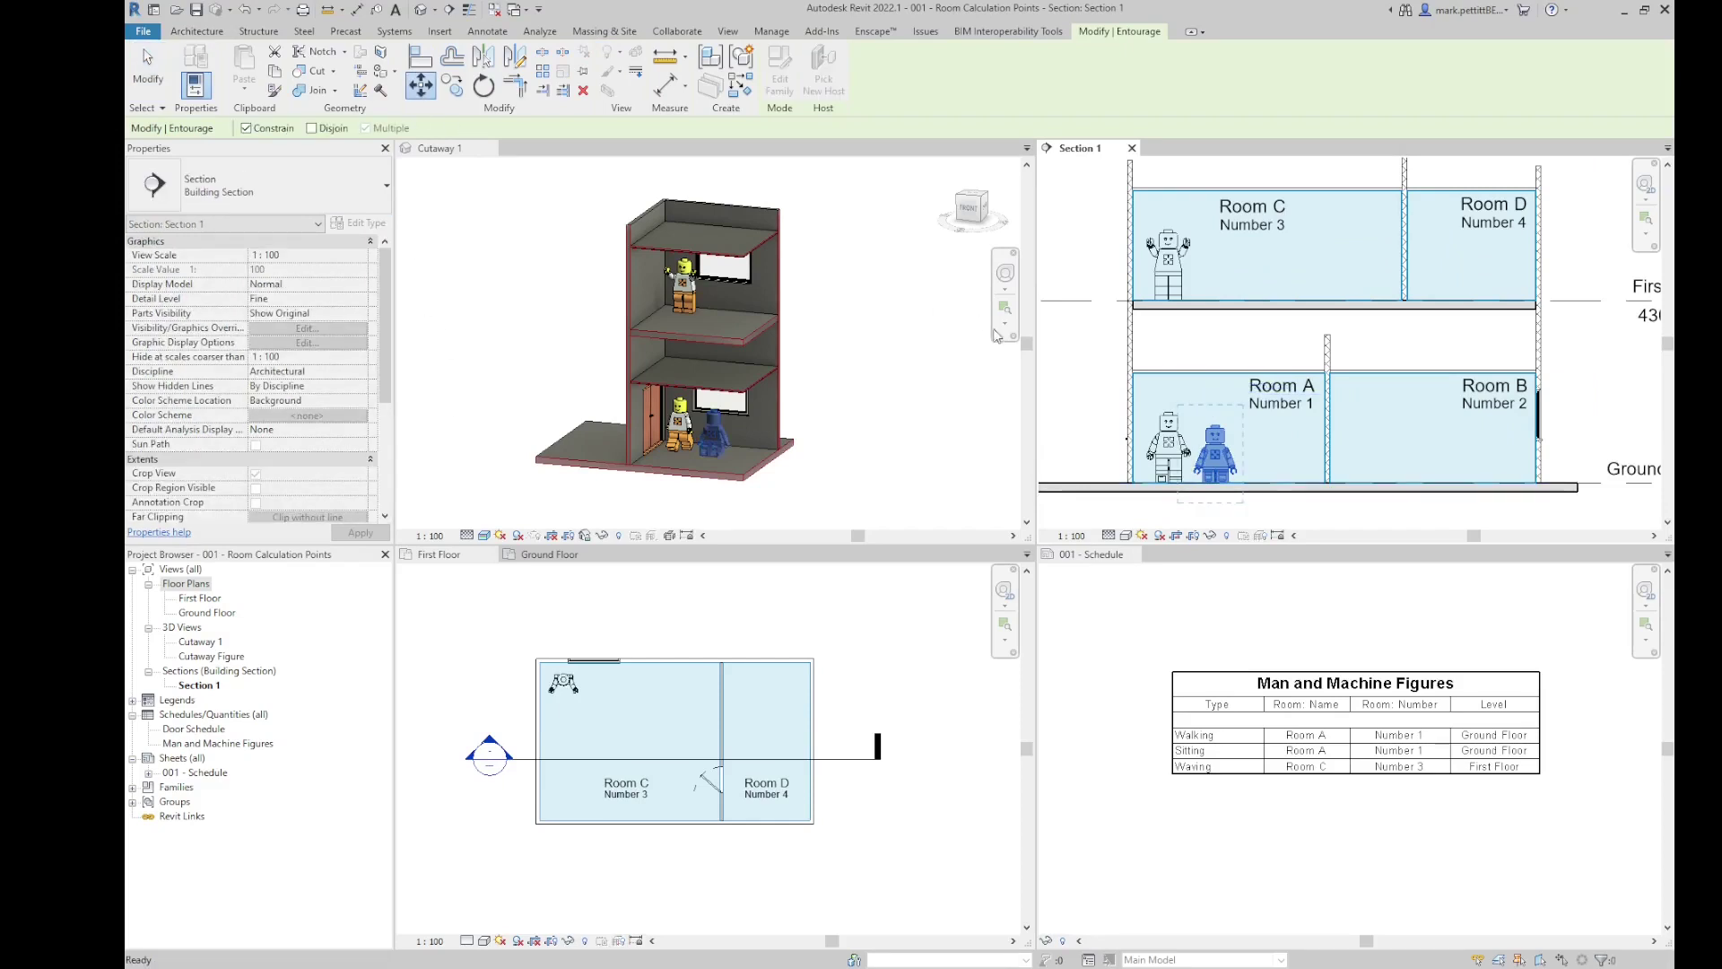
click(1261, 486)
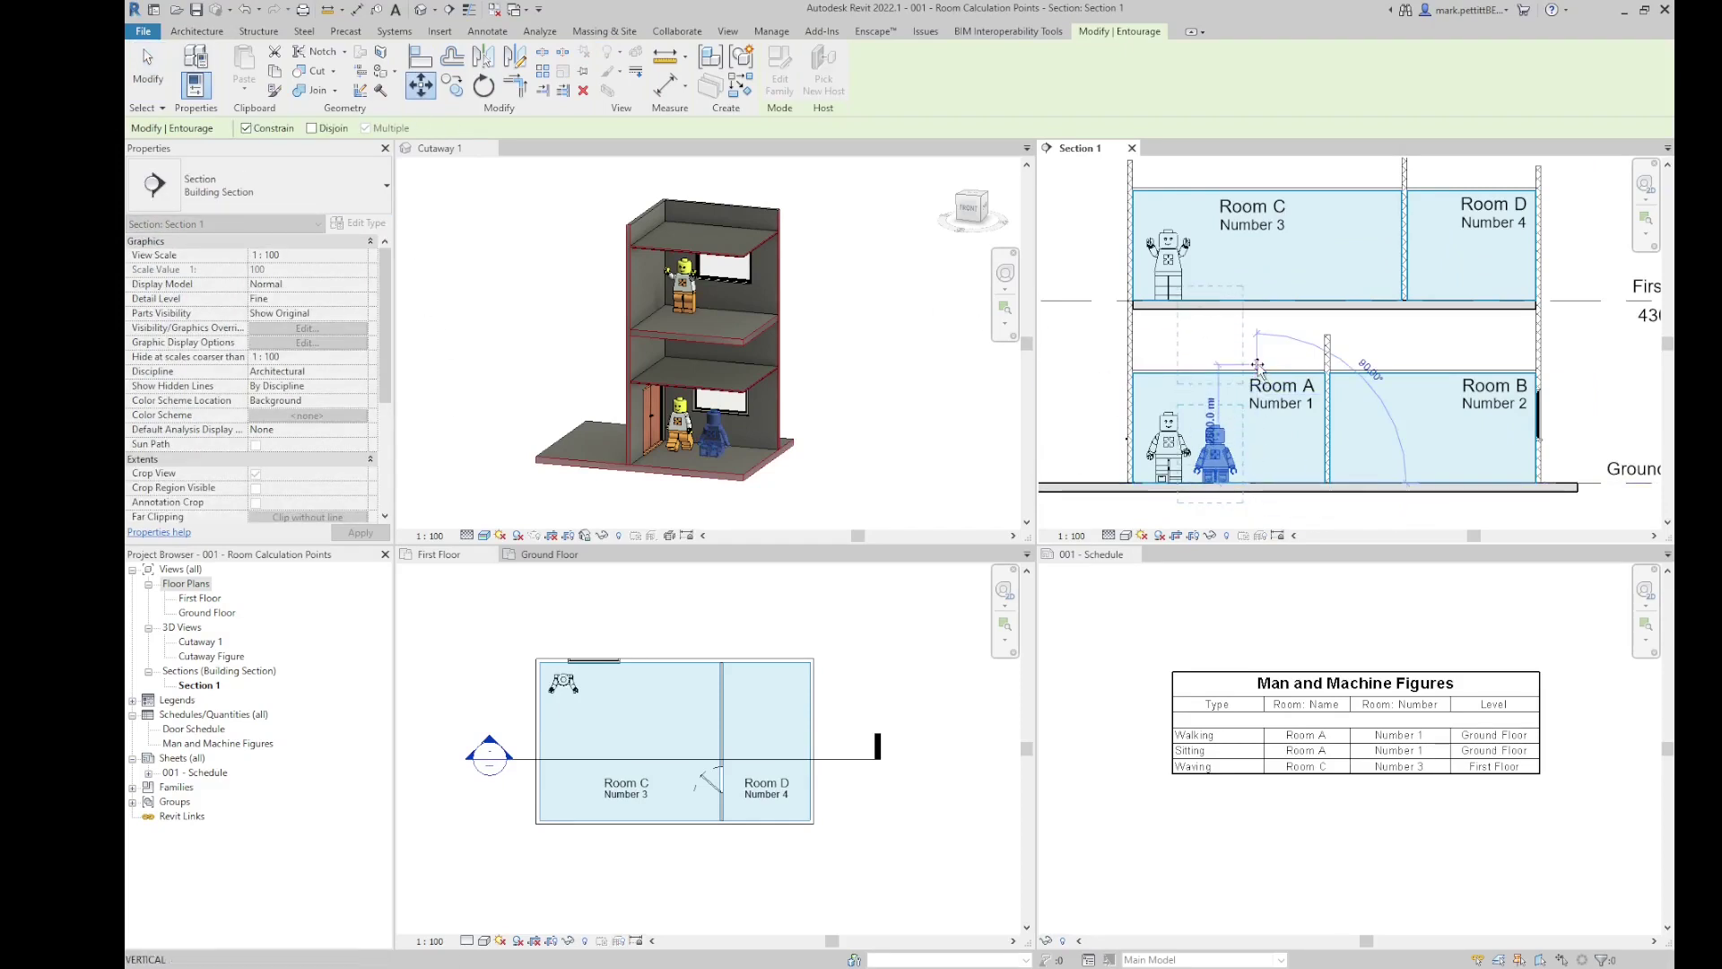
click(1258, 367)
key(Escape)
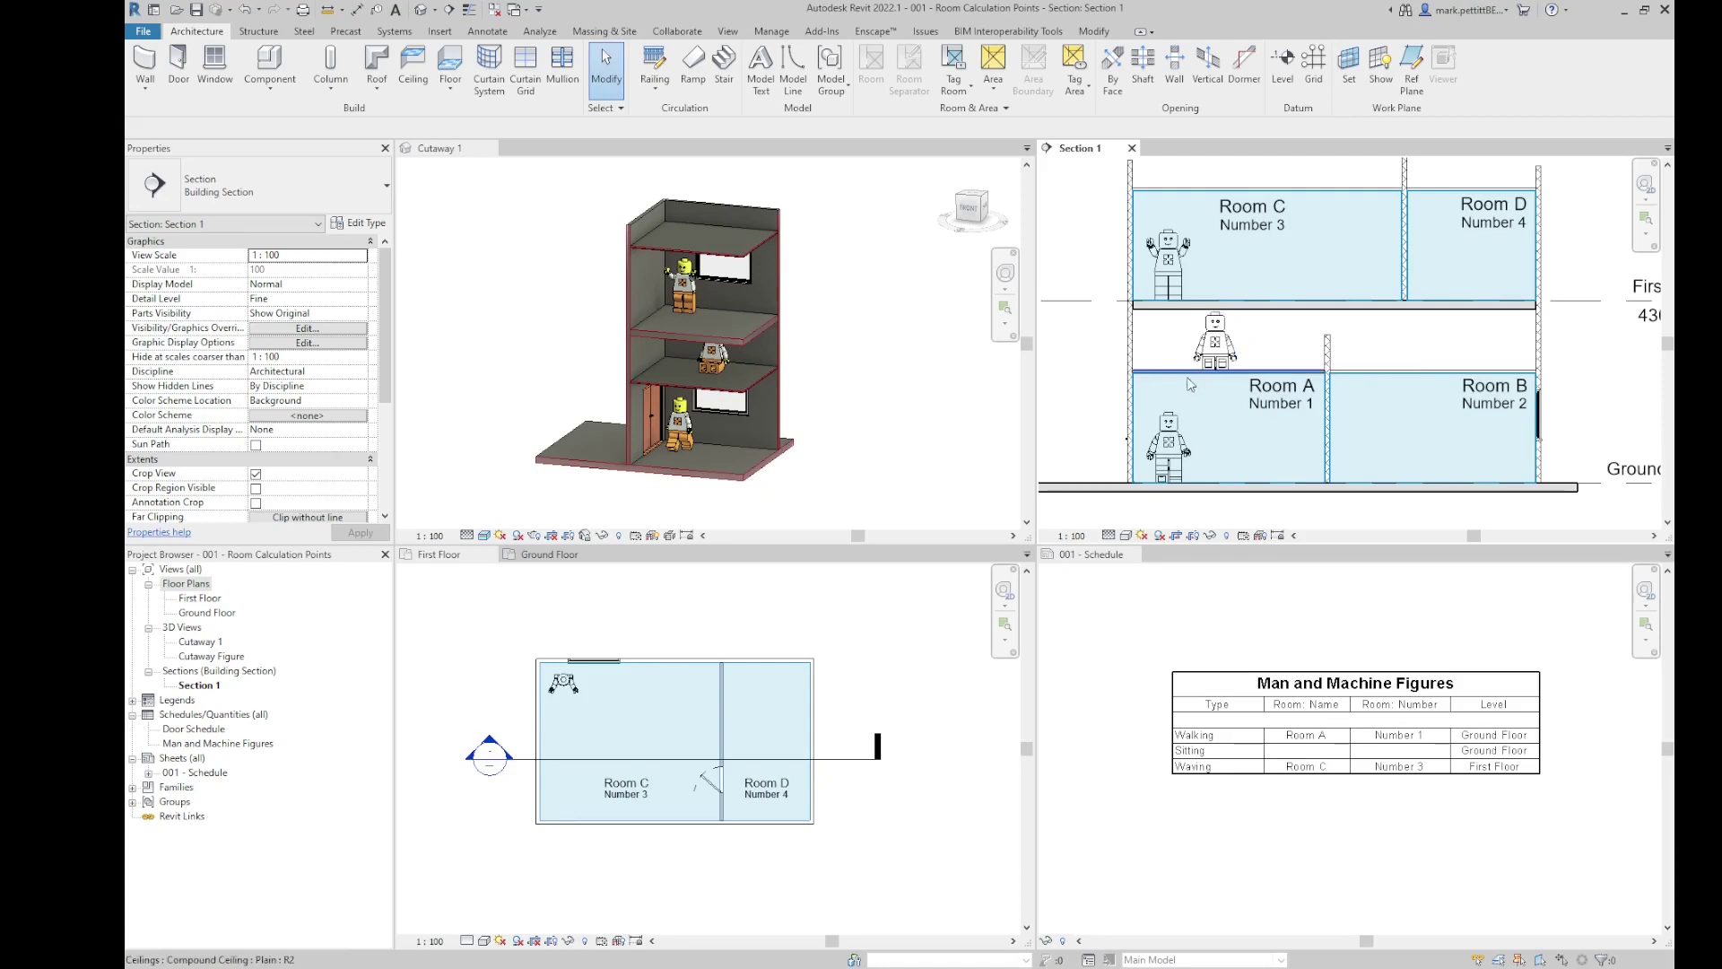
click(1218, 424)
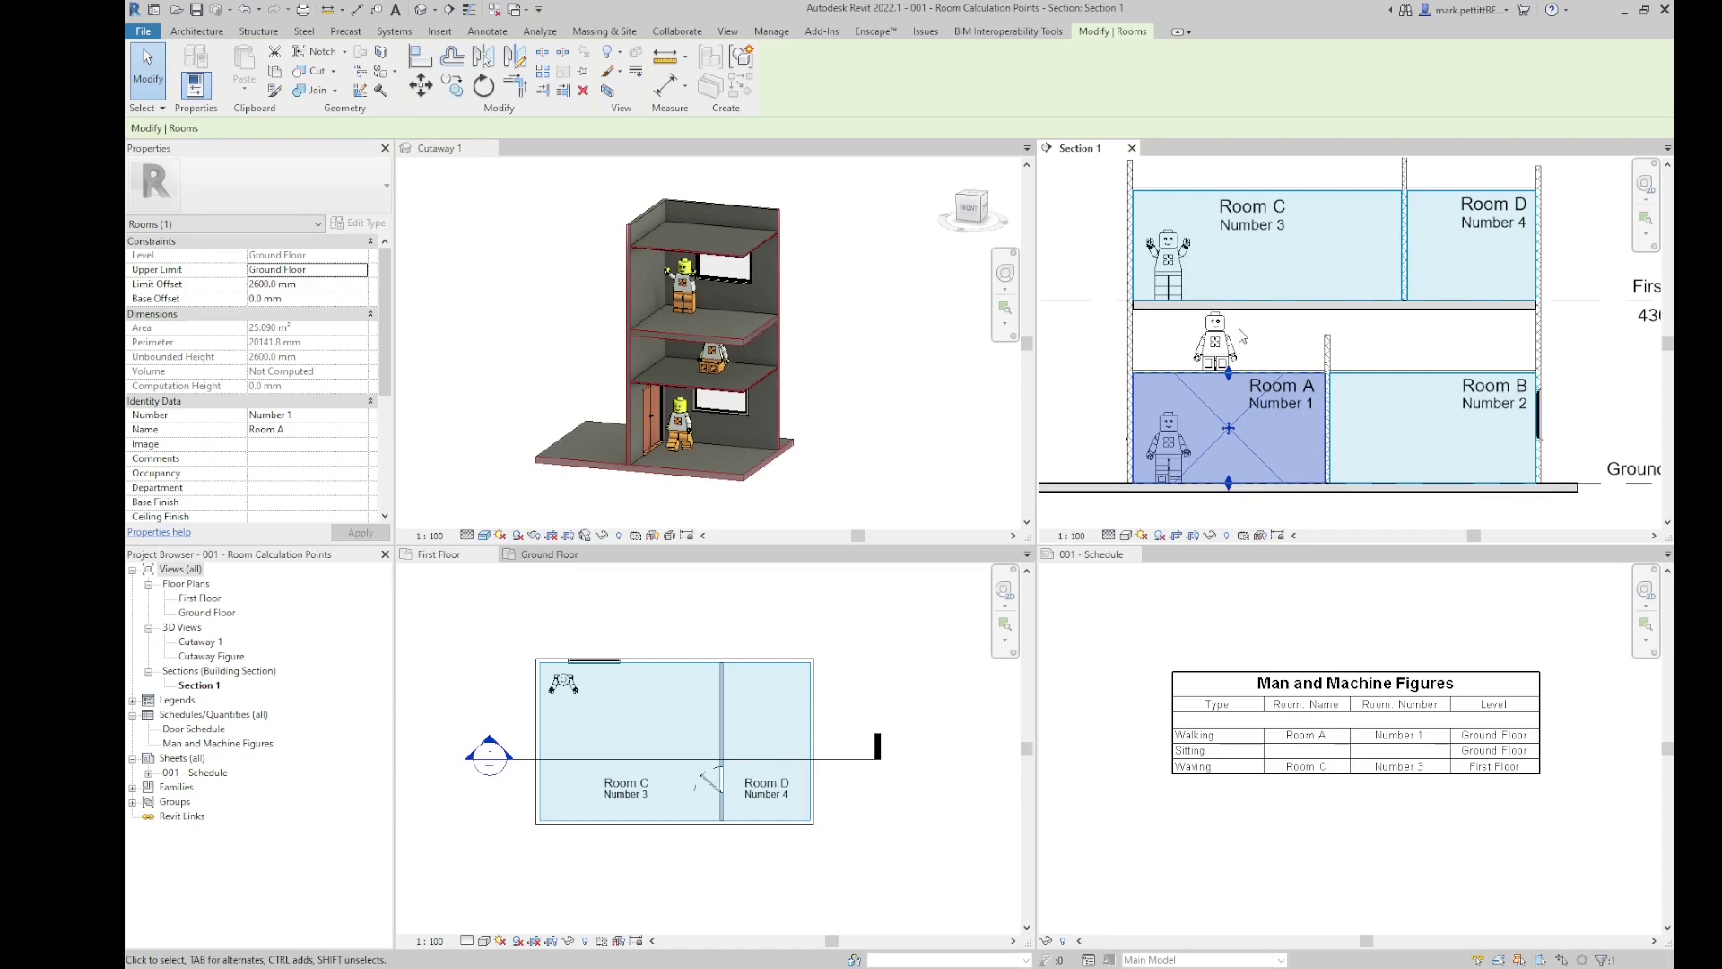
click(1222, 340)
- Edit the sitting figure's family and tick Room Calculation Point in Family Category and Parameters
double_click(1222, 340)
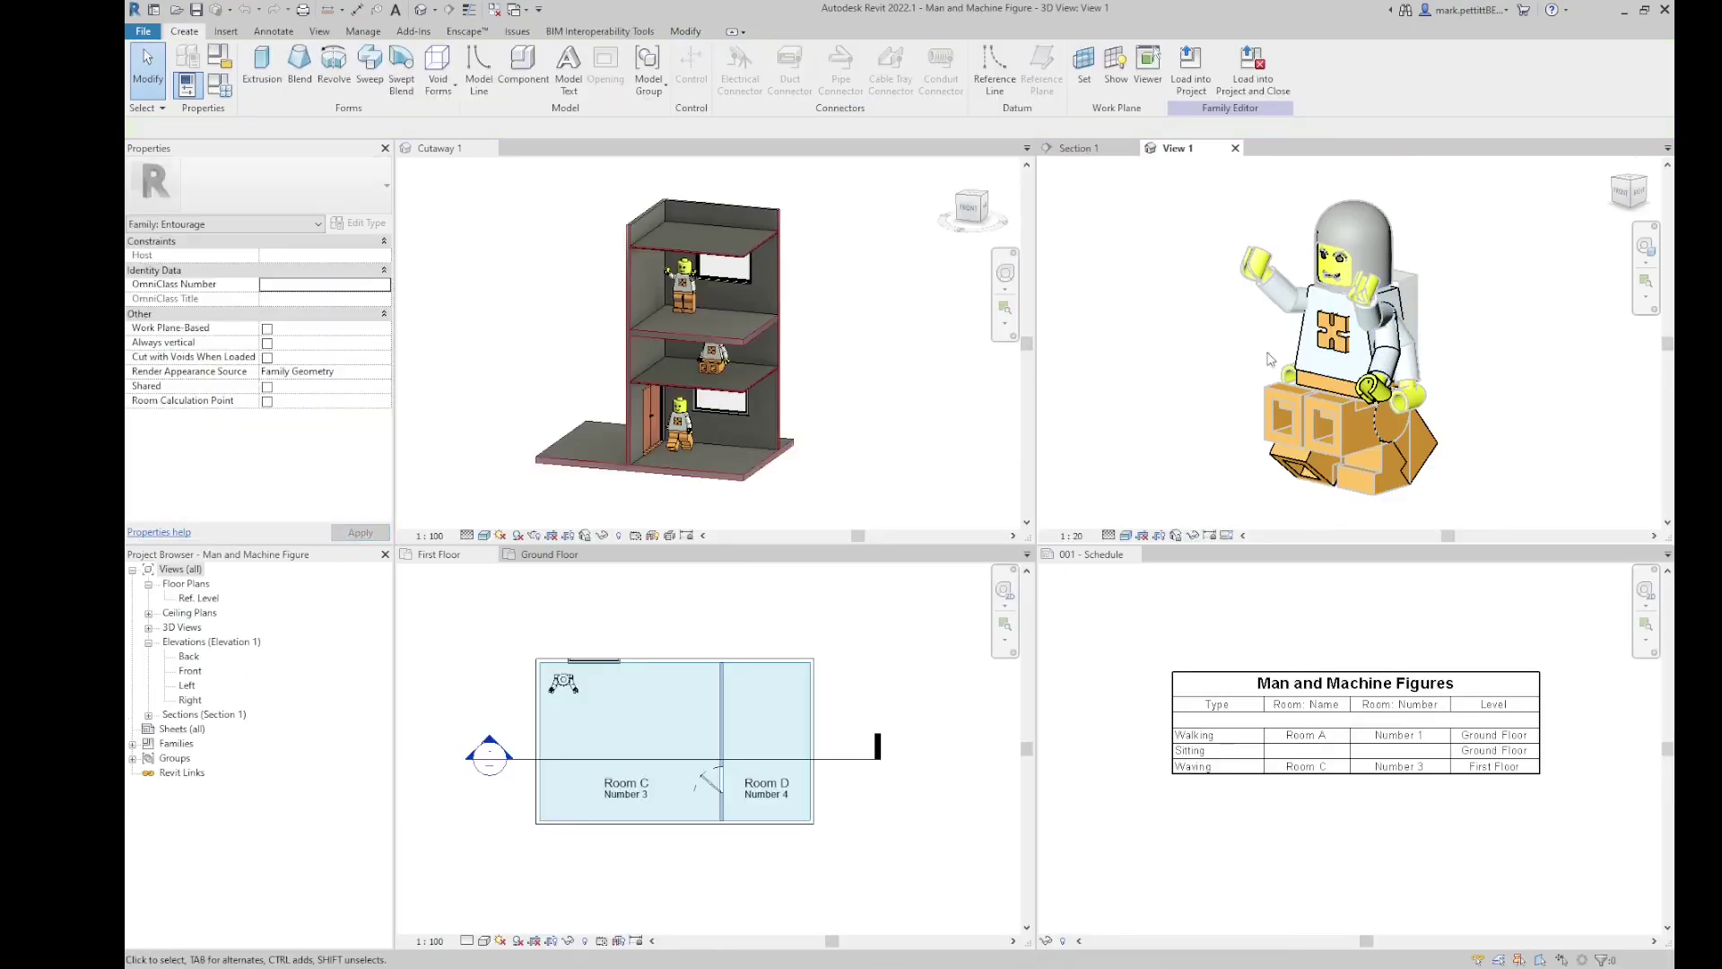
click(229, 59)
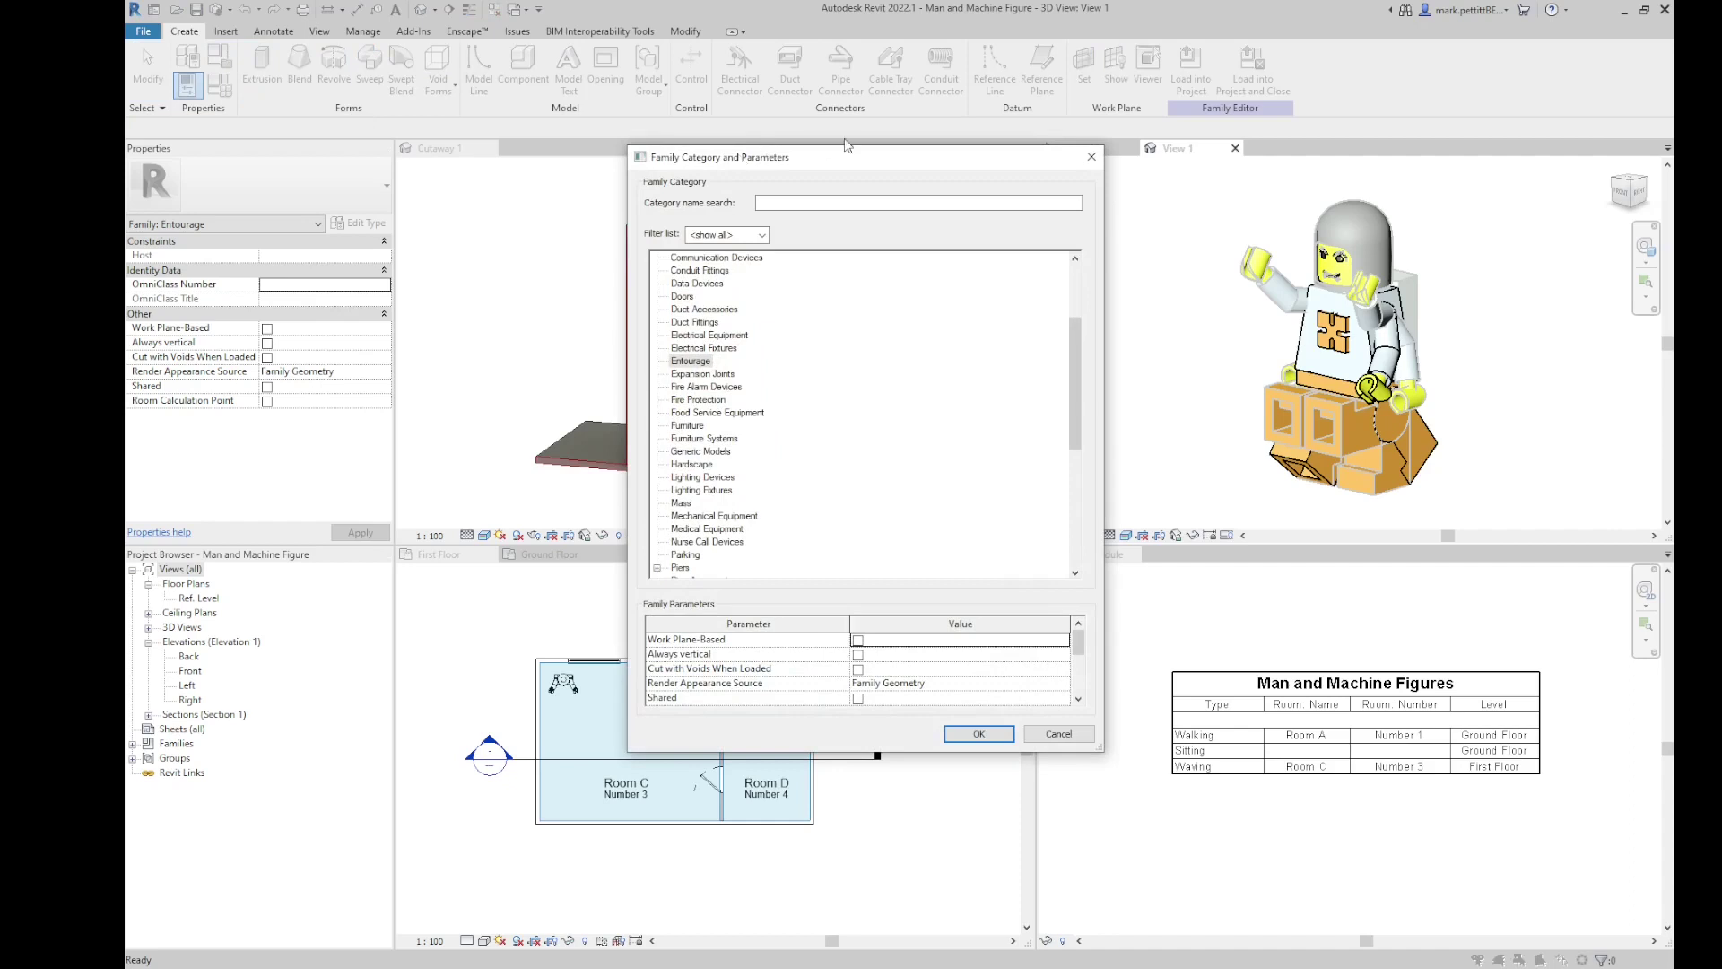
scroll(1079, 698, down, 3)
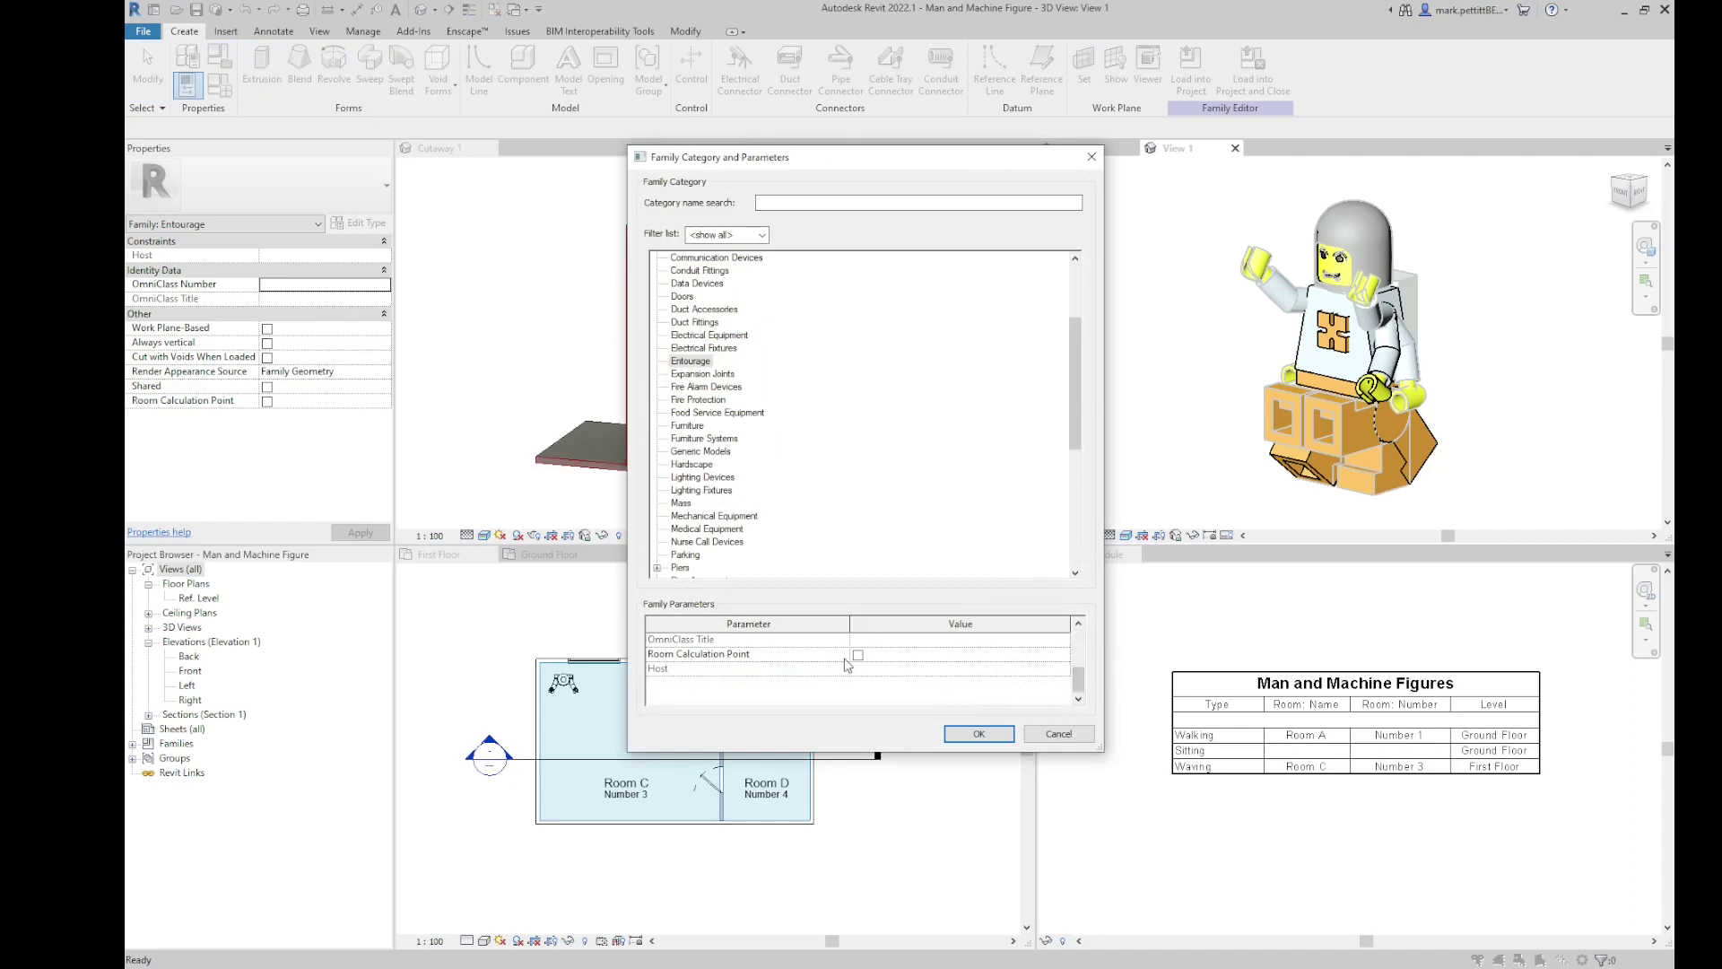
click(859, 656)
click(971, 733)
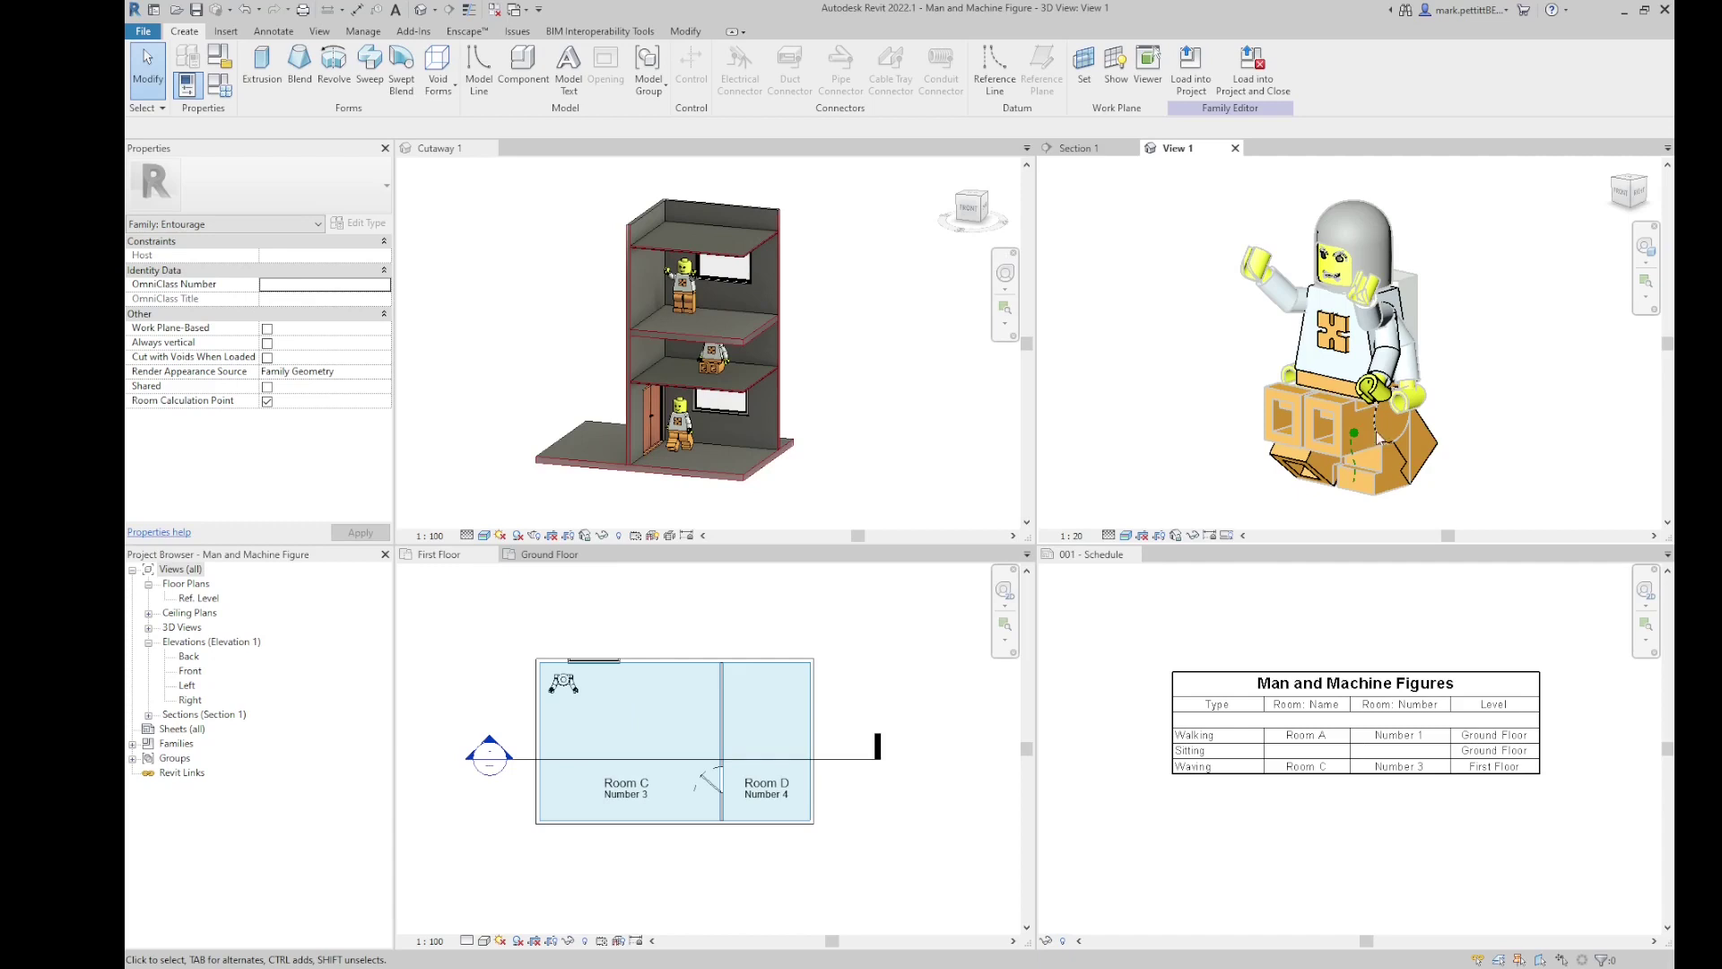
- Select the room calculation point and drag it down beneath the sitting figure
scroll(1376, 431, up, 5)
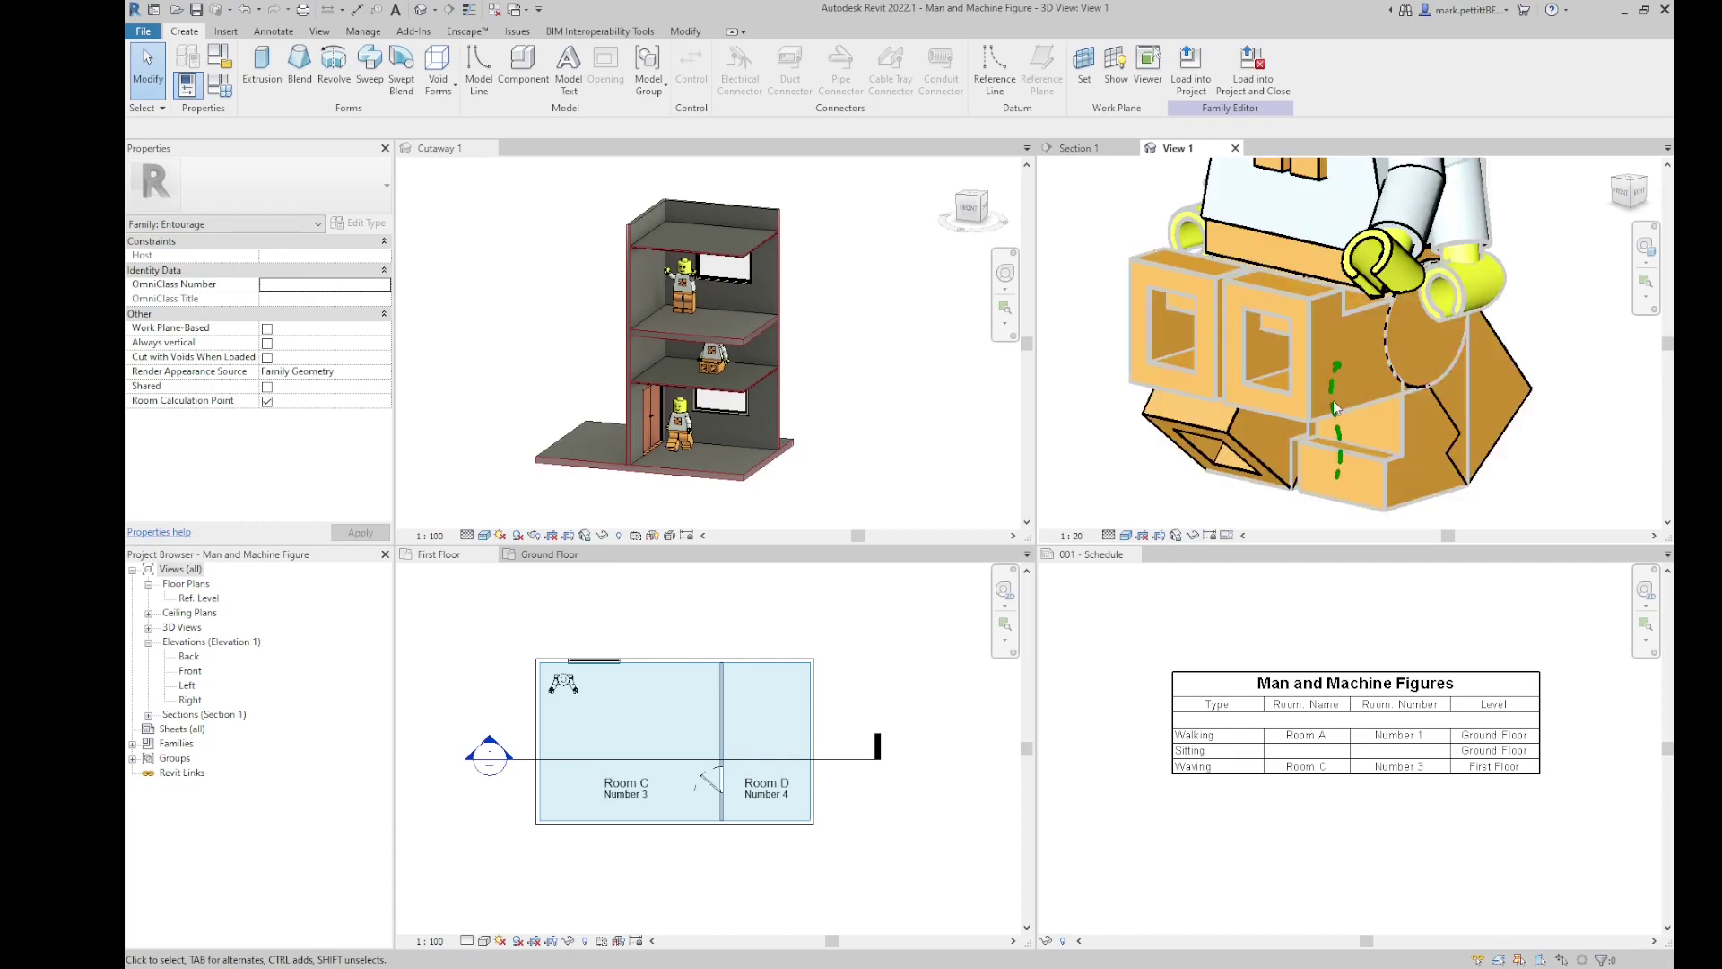
click(1323, 301)
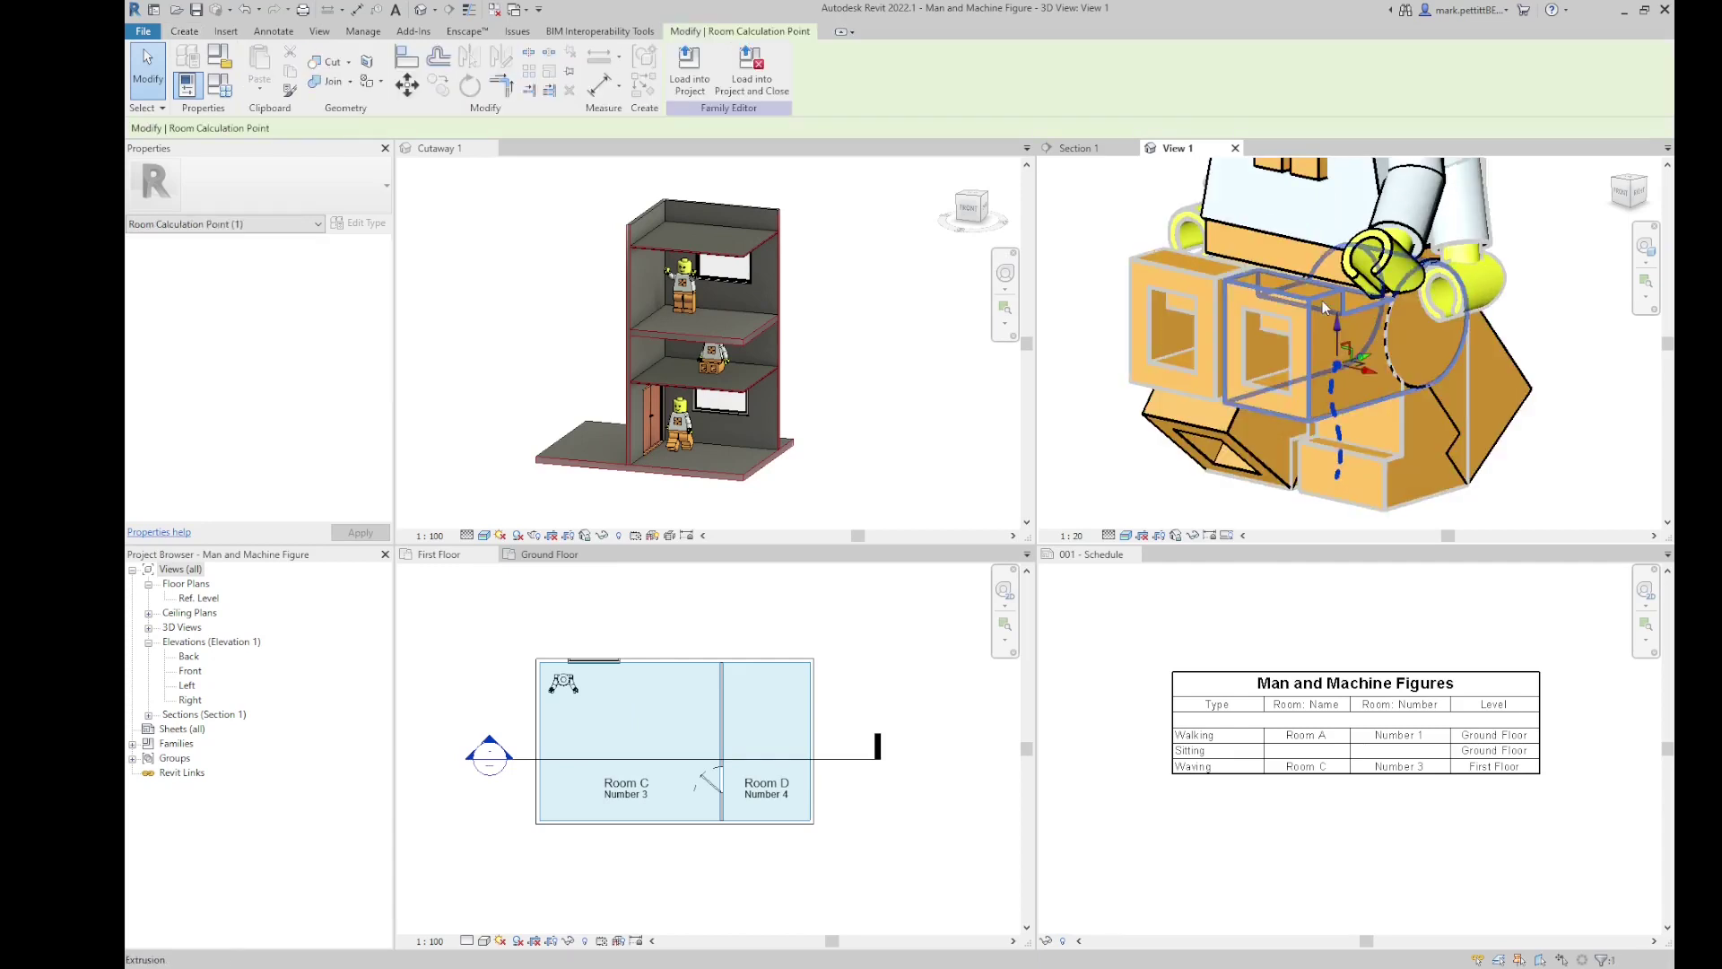
scroll(1326, 304, down, 3)
drag(1331, 339, 1215, 433)
scroll(1215, 448, up, 2)
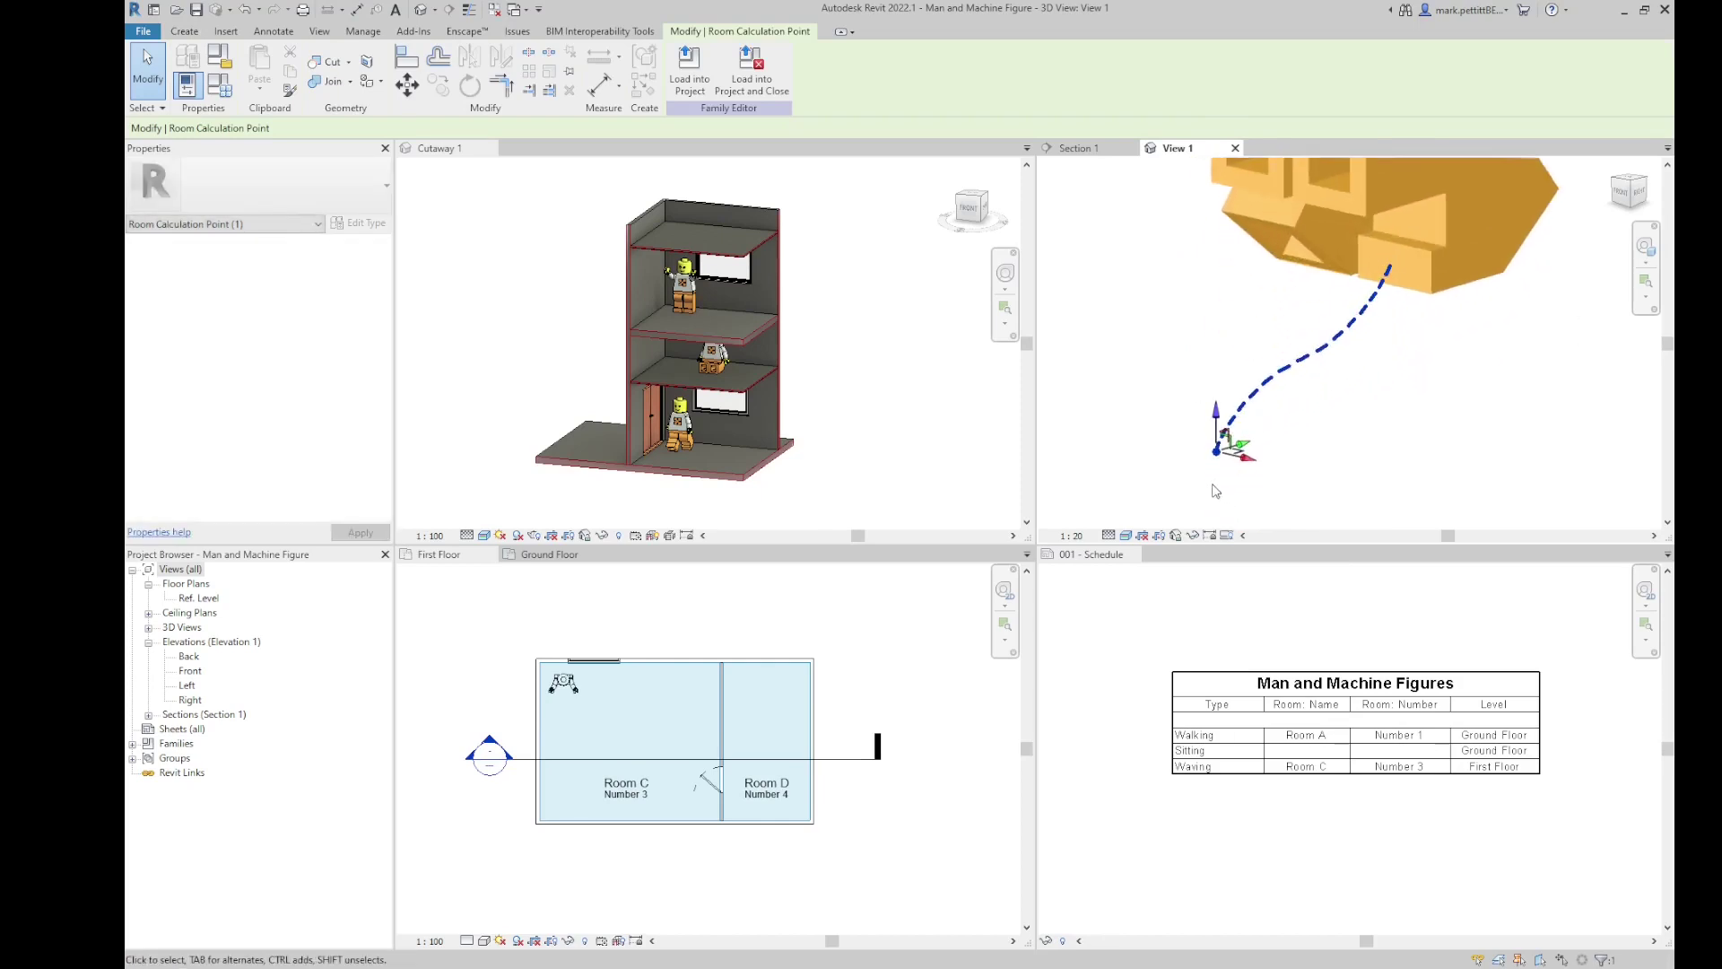
scroll(1216, 458, up, 3)
key(Escape)
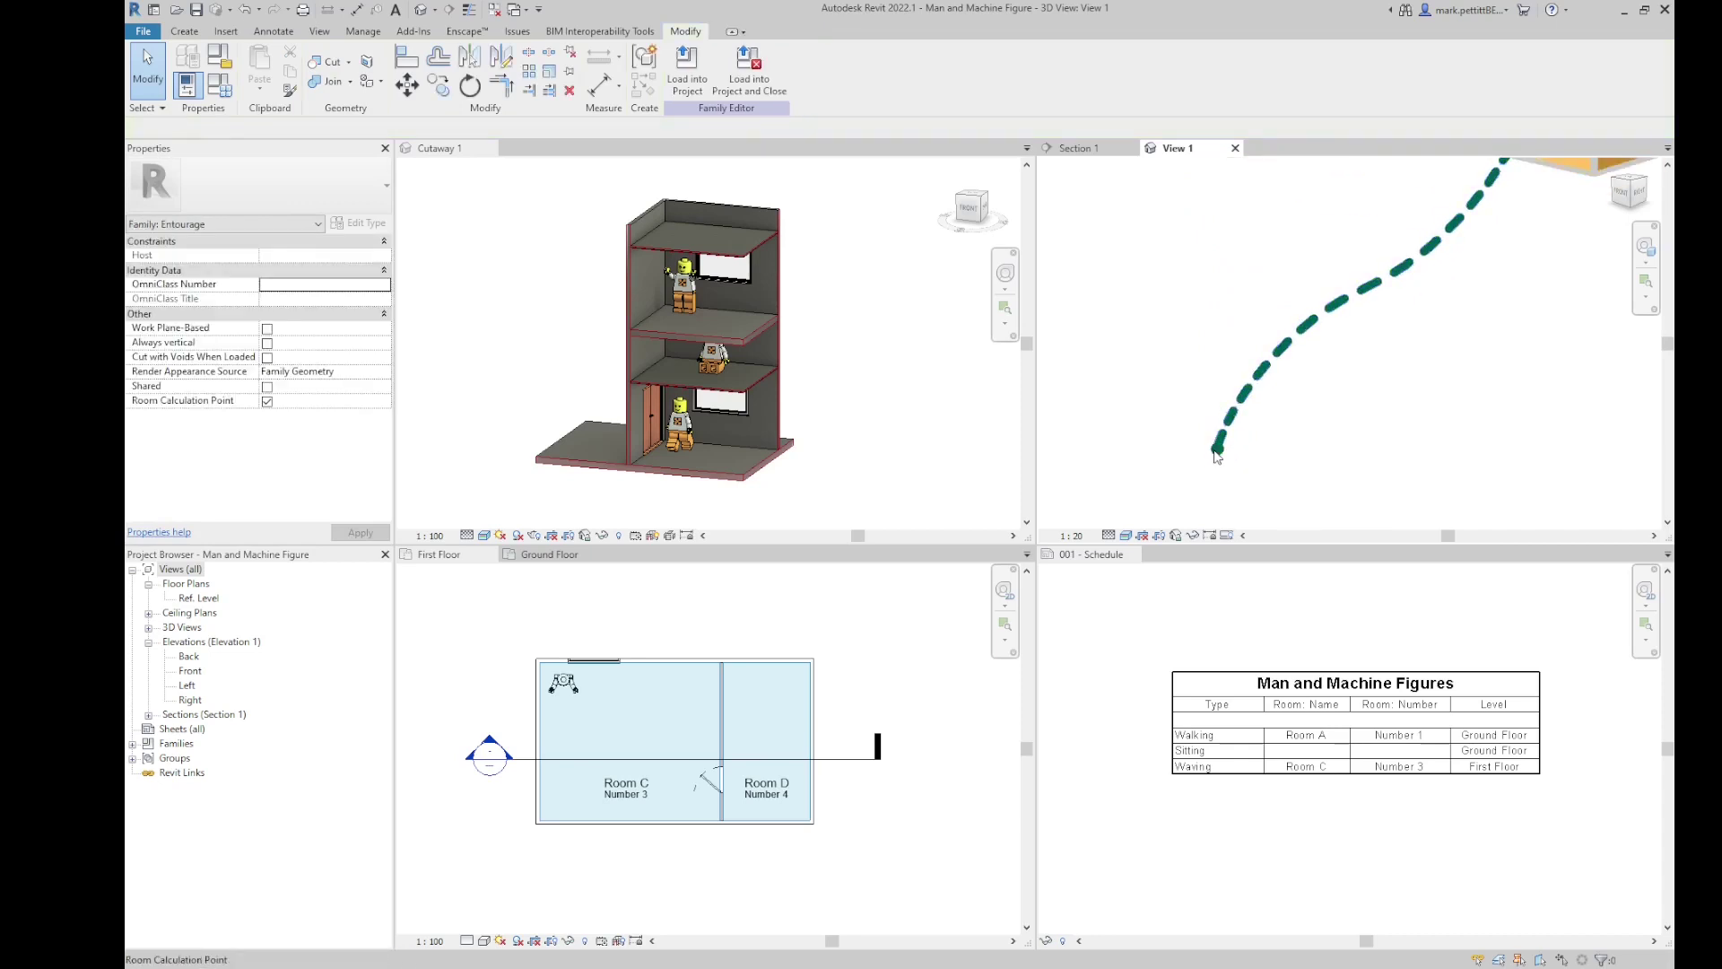
scroll(1218, 456, down, 5)
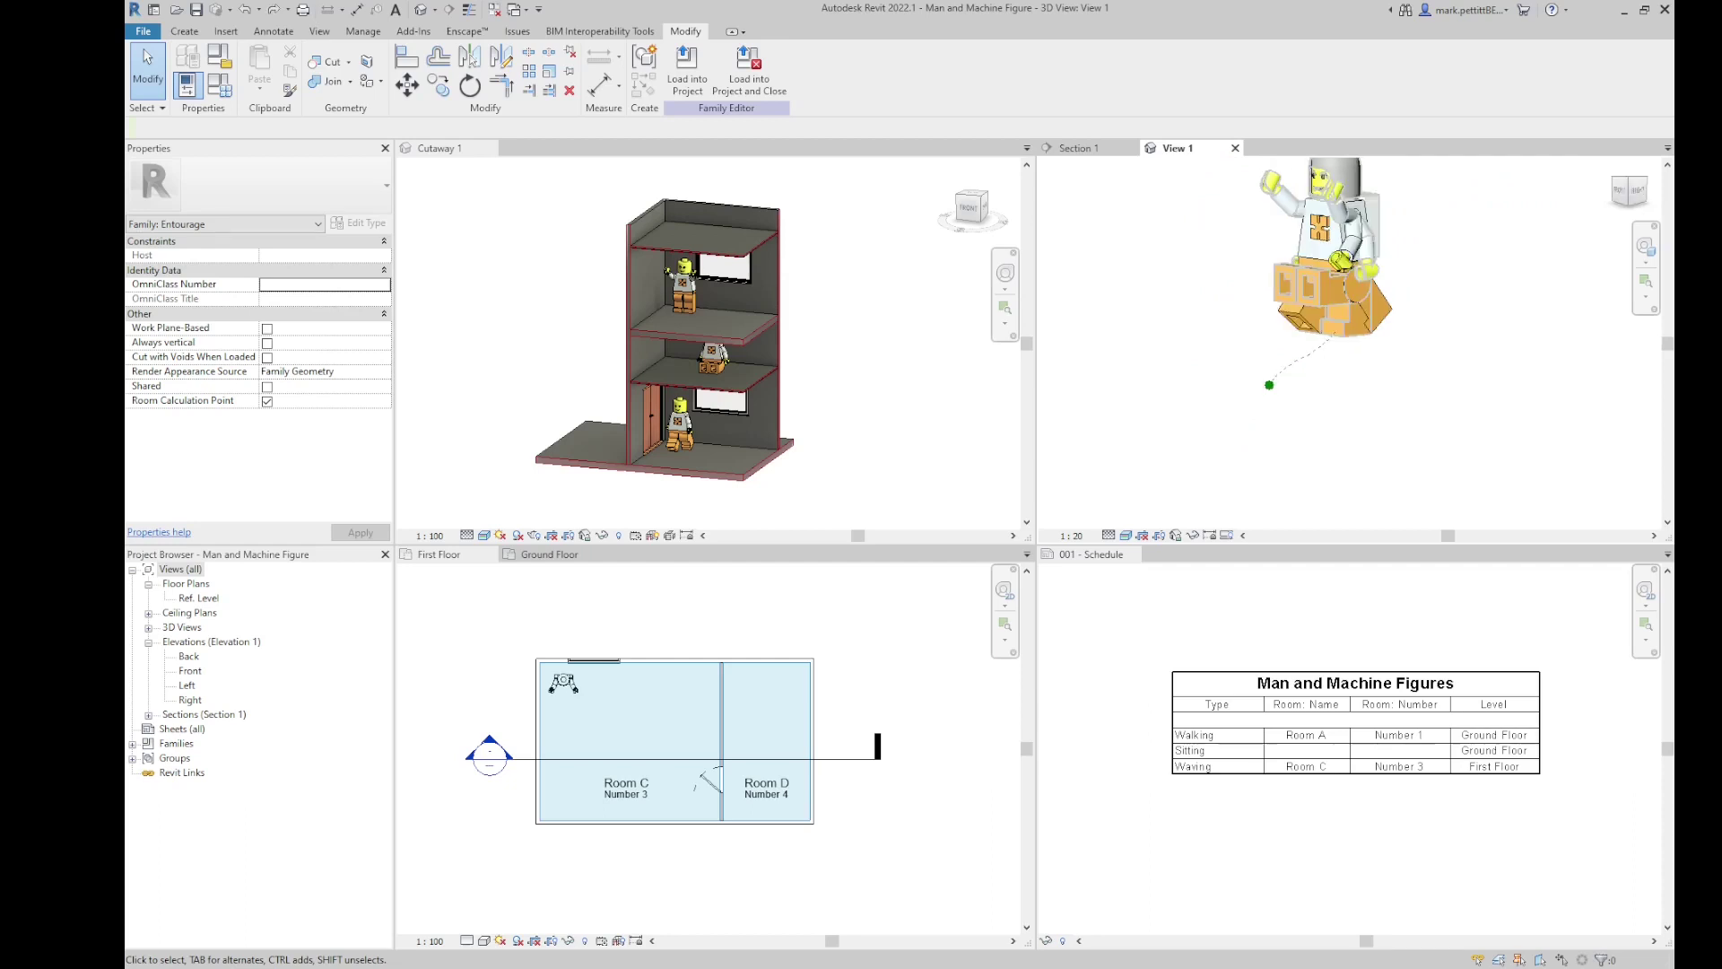
- Fine-tune the point directly below the figure in Front and Right views, then load into the project
click(1290, 369)
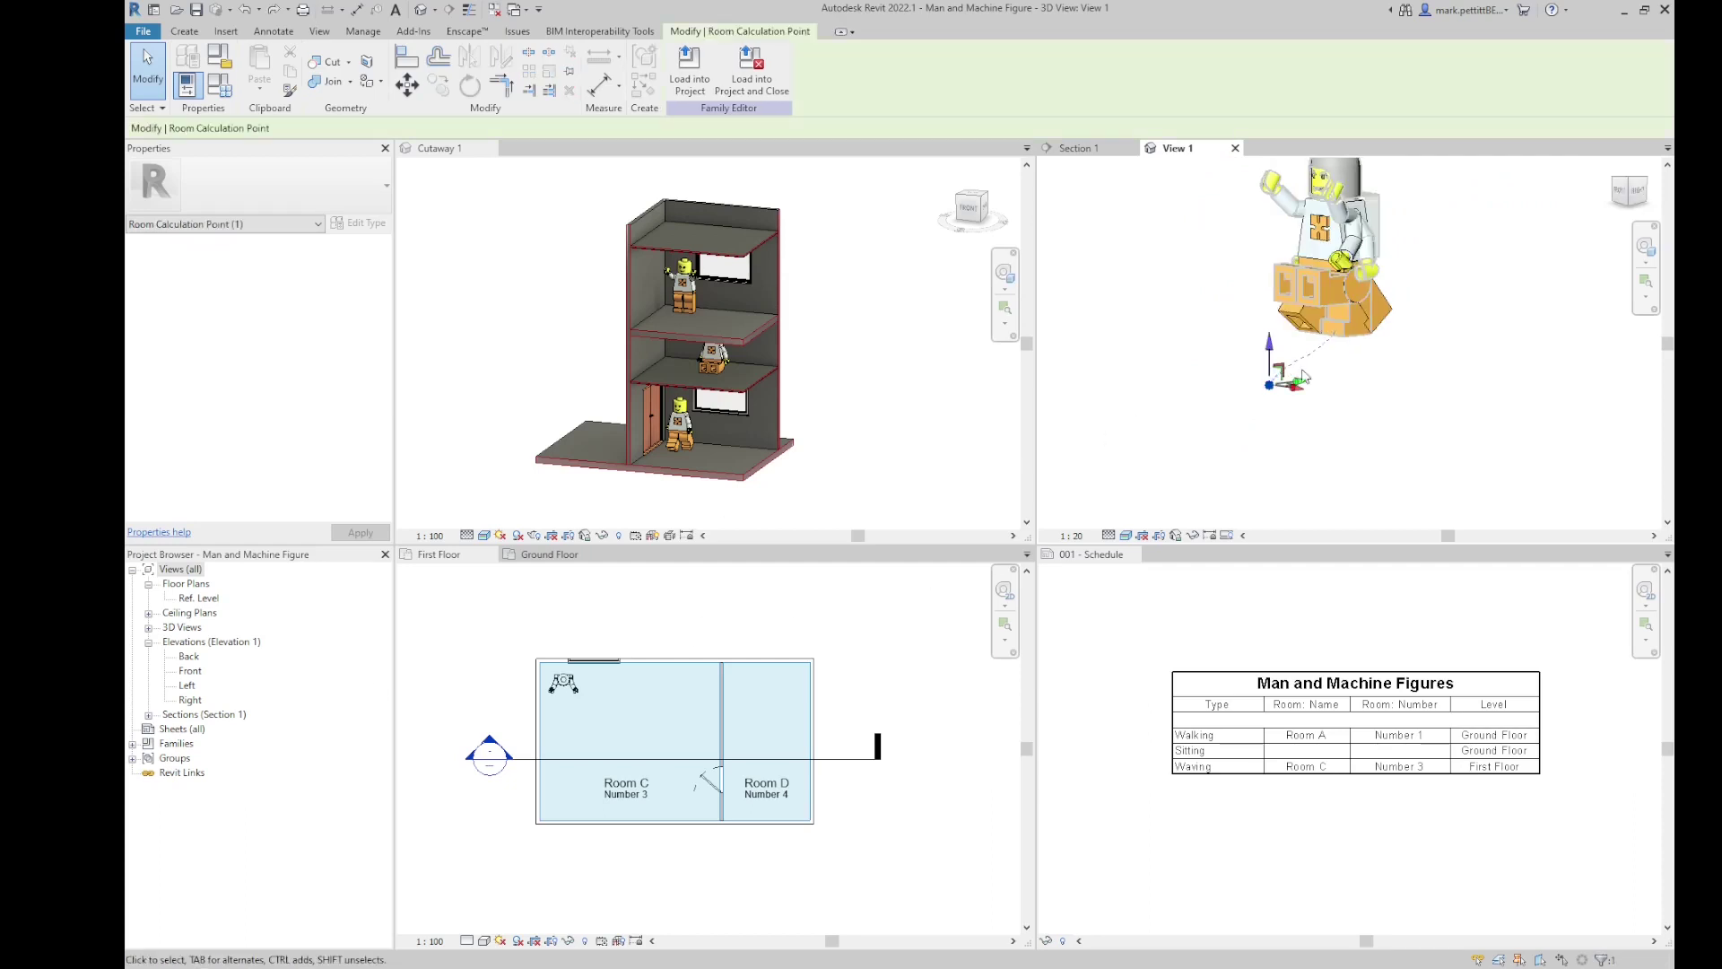
click(1622, 199)
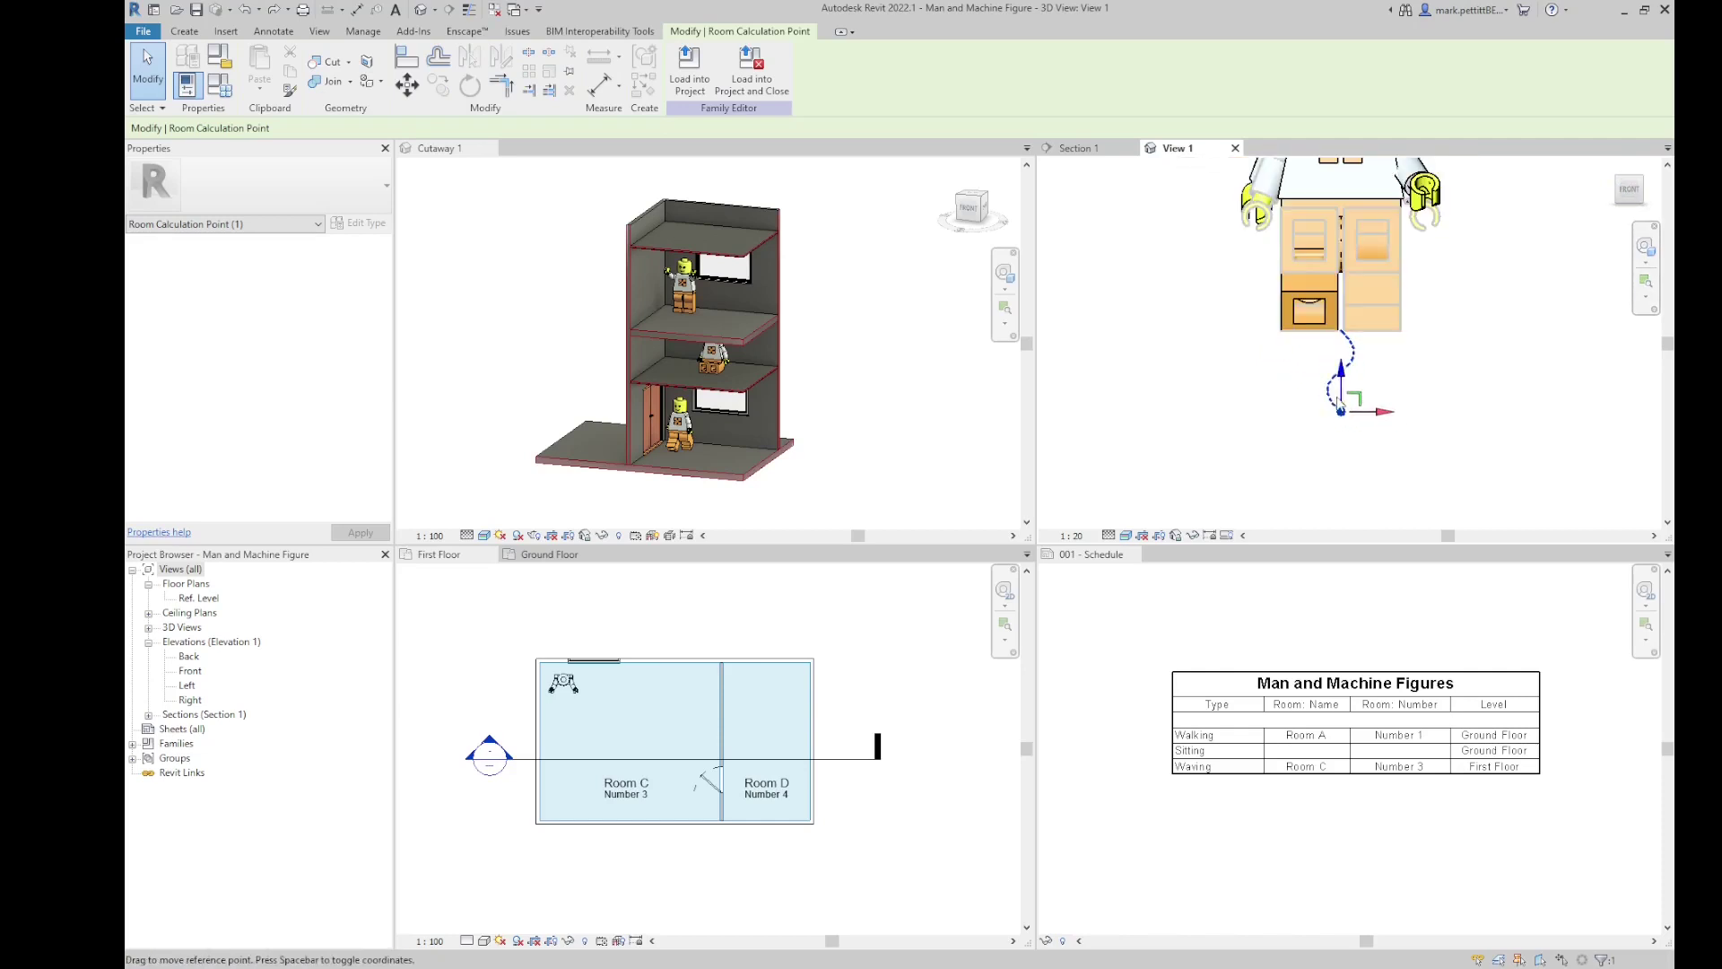
scroll(1341, 386, down, 4)
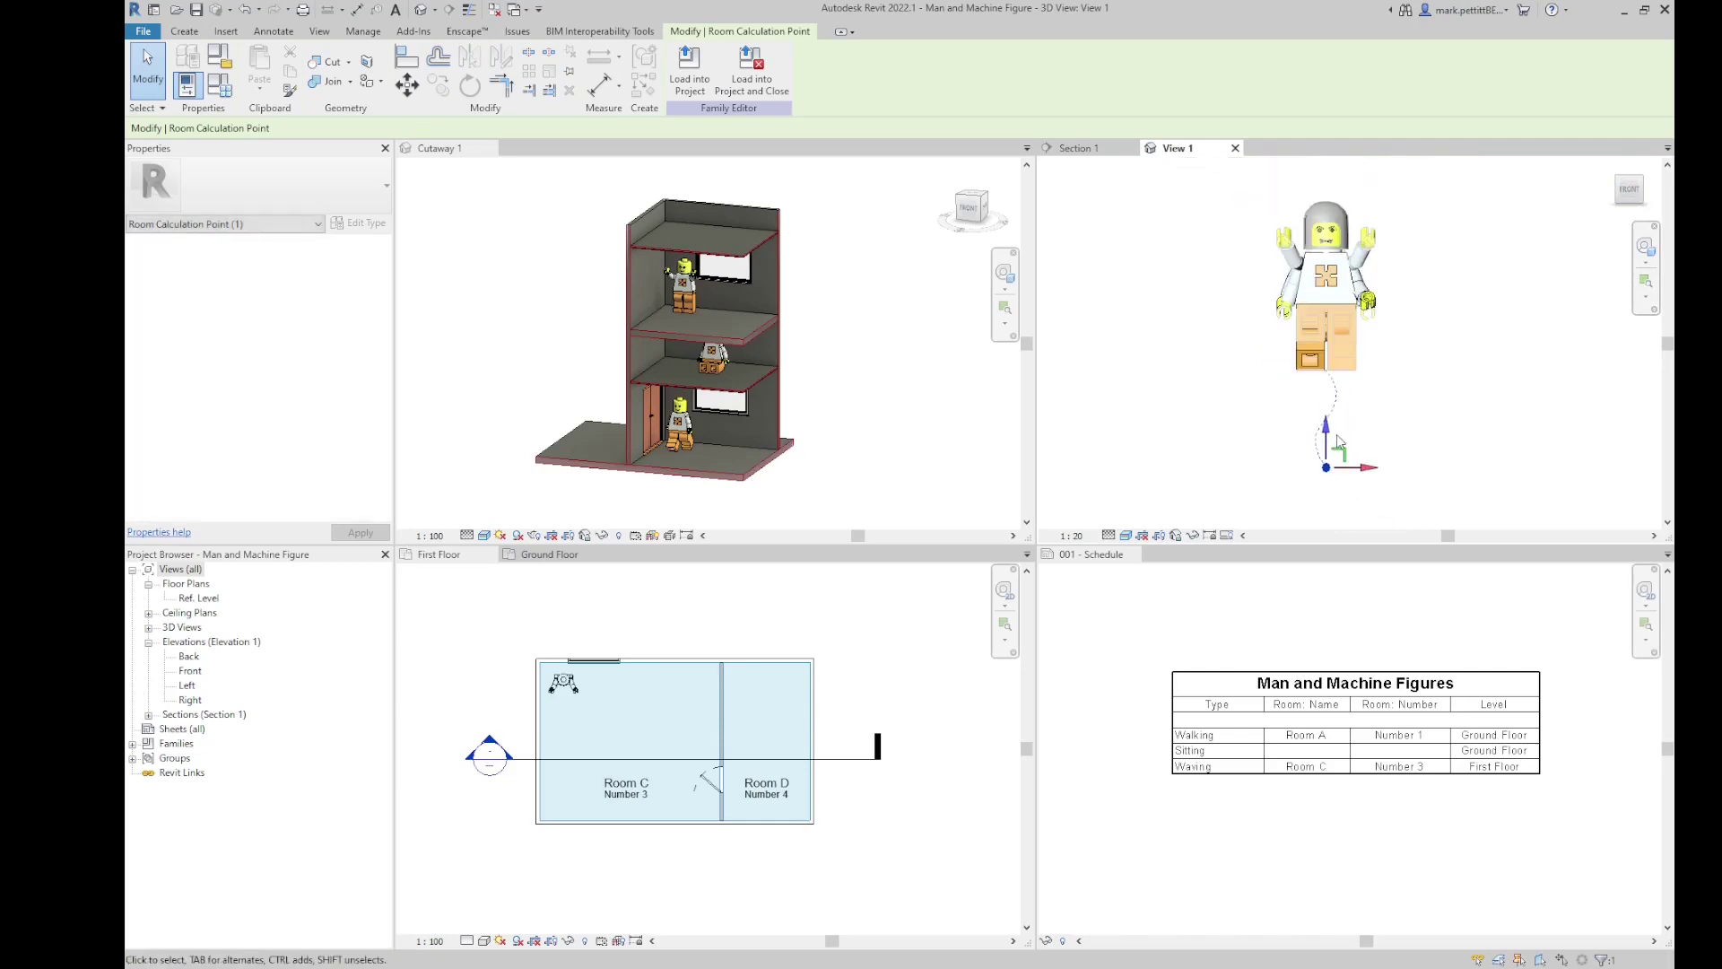
drag(1328, 440, 1327, 458)
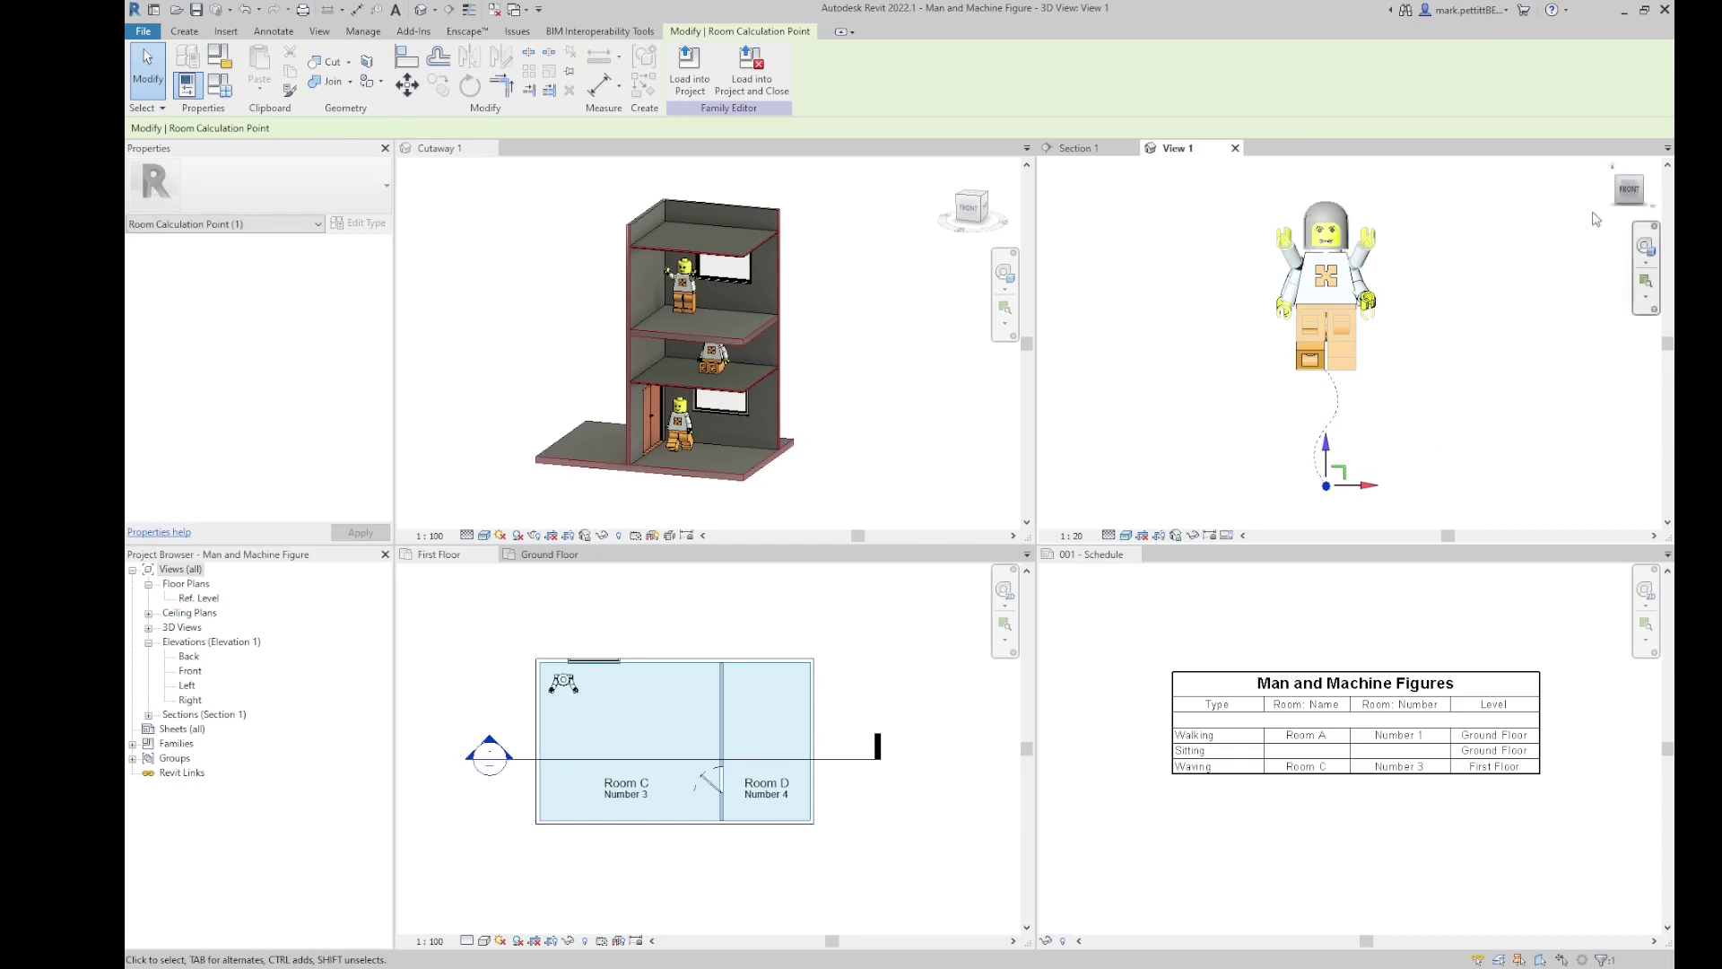
click(1648, 192)
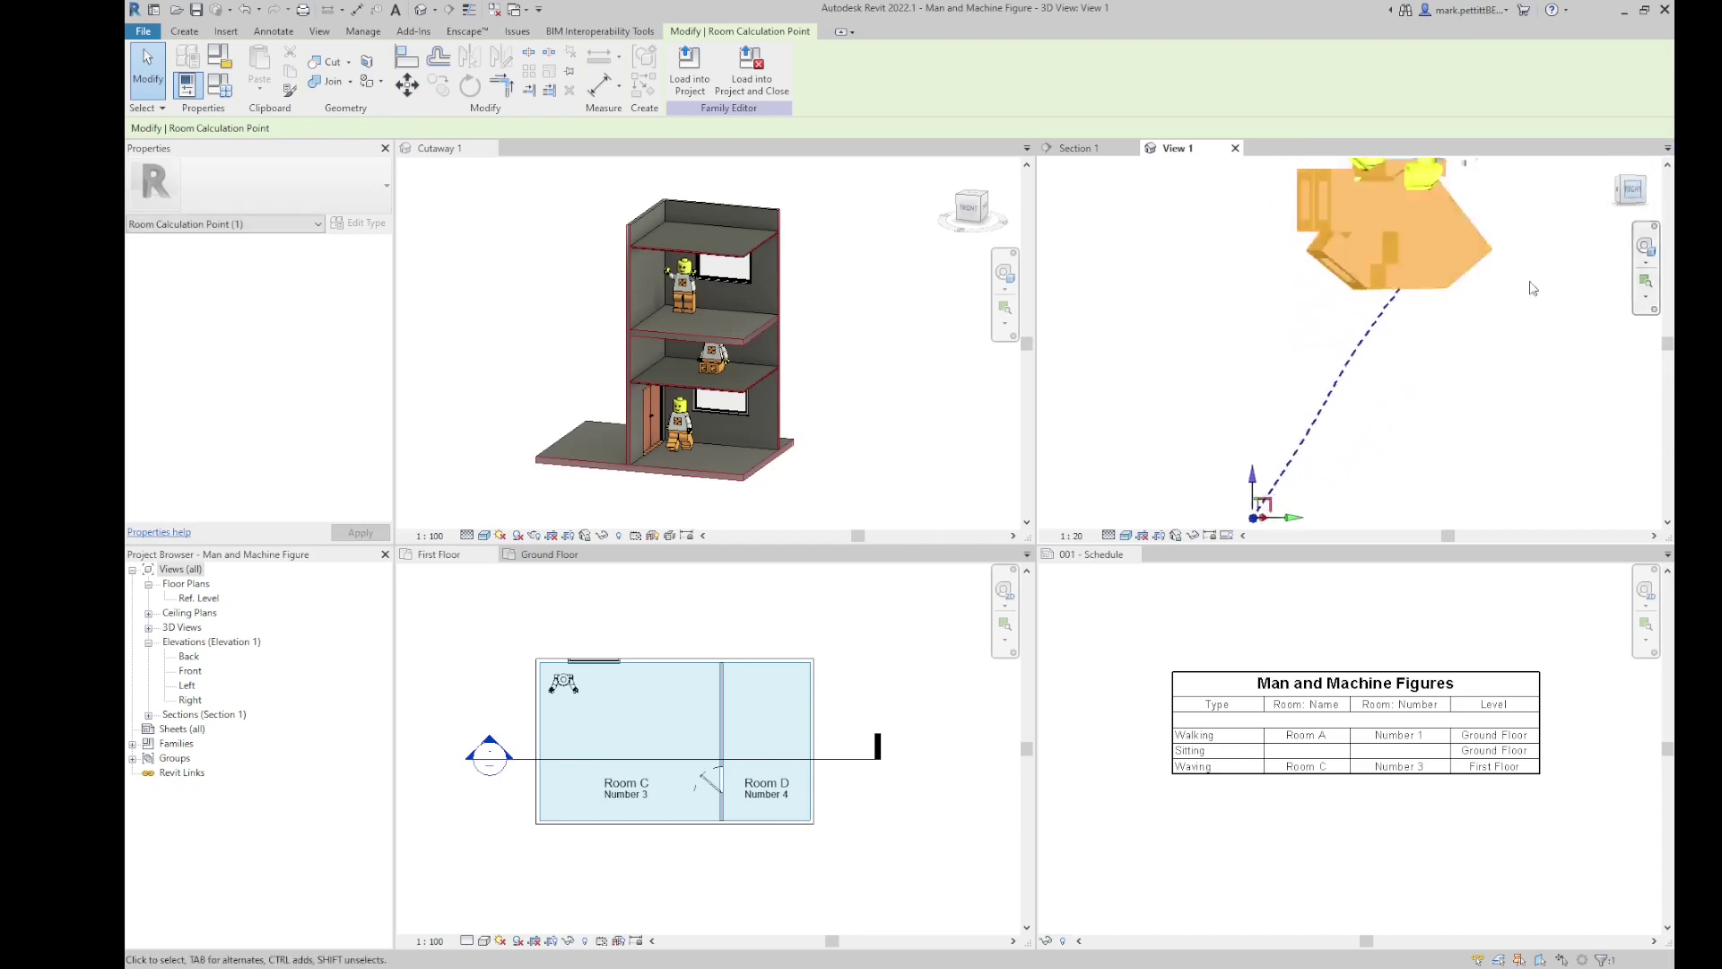
drag(1339, 425, 1395, 420)
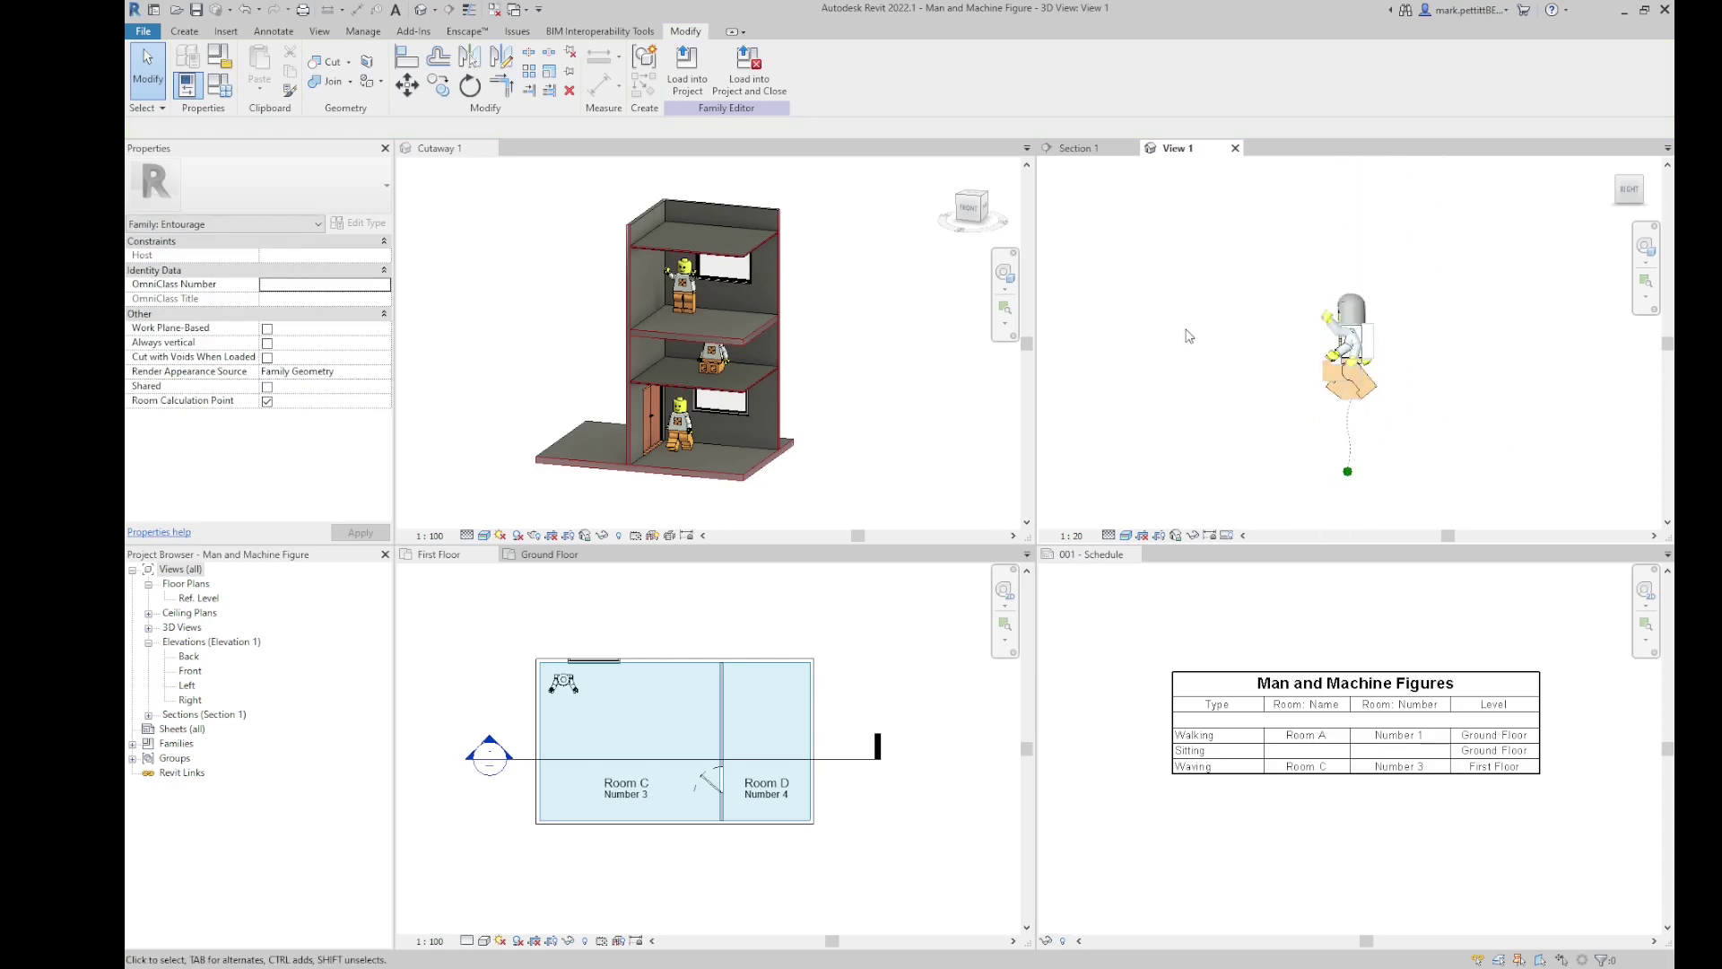
click(691, 79)
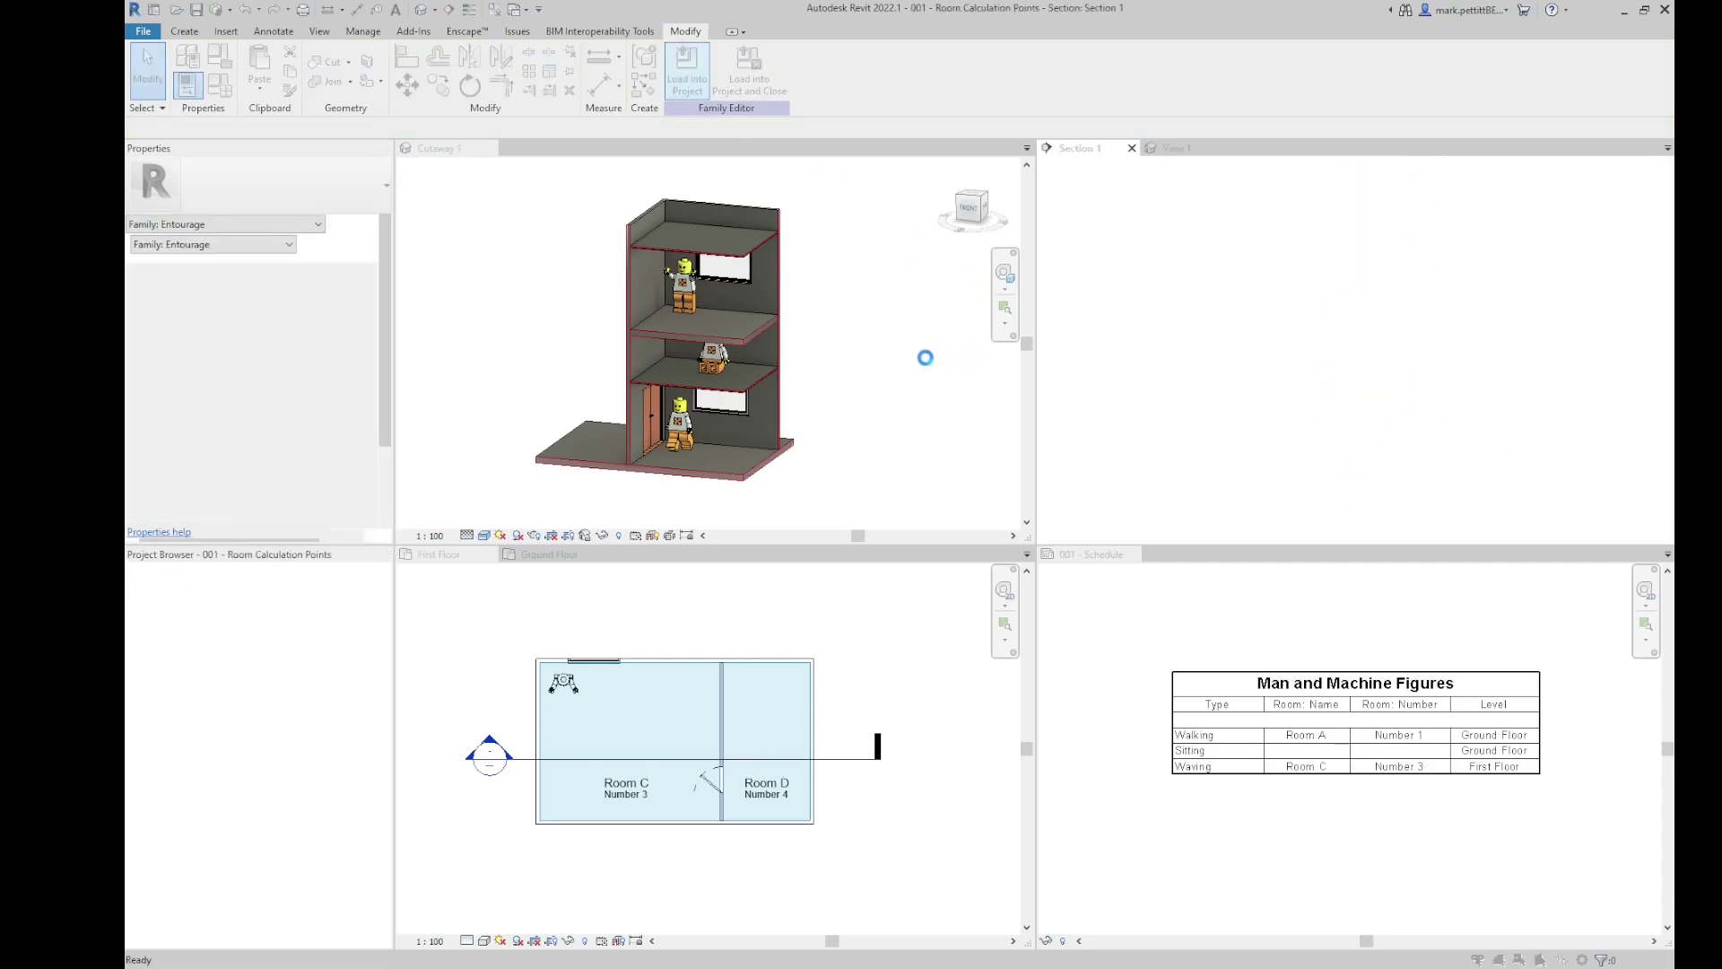
- Overwrite the existing family version and select the sitting figure to verify its Room A listing
click(827, 455)
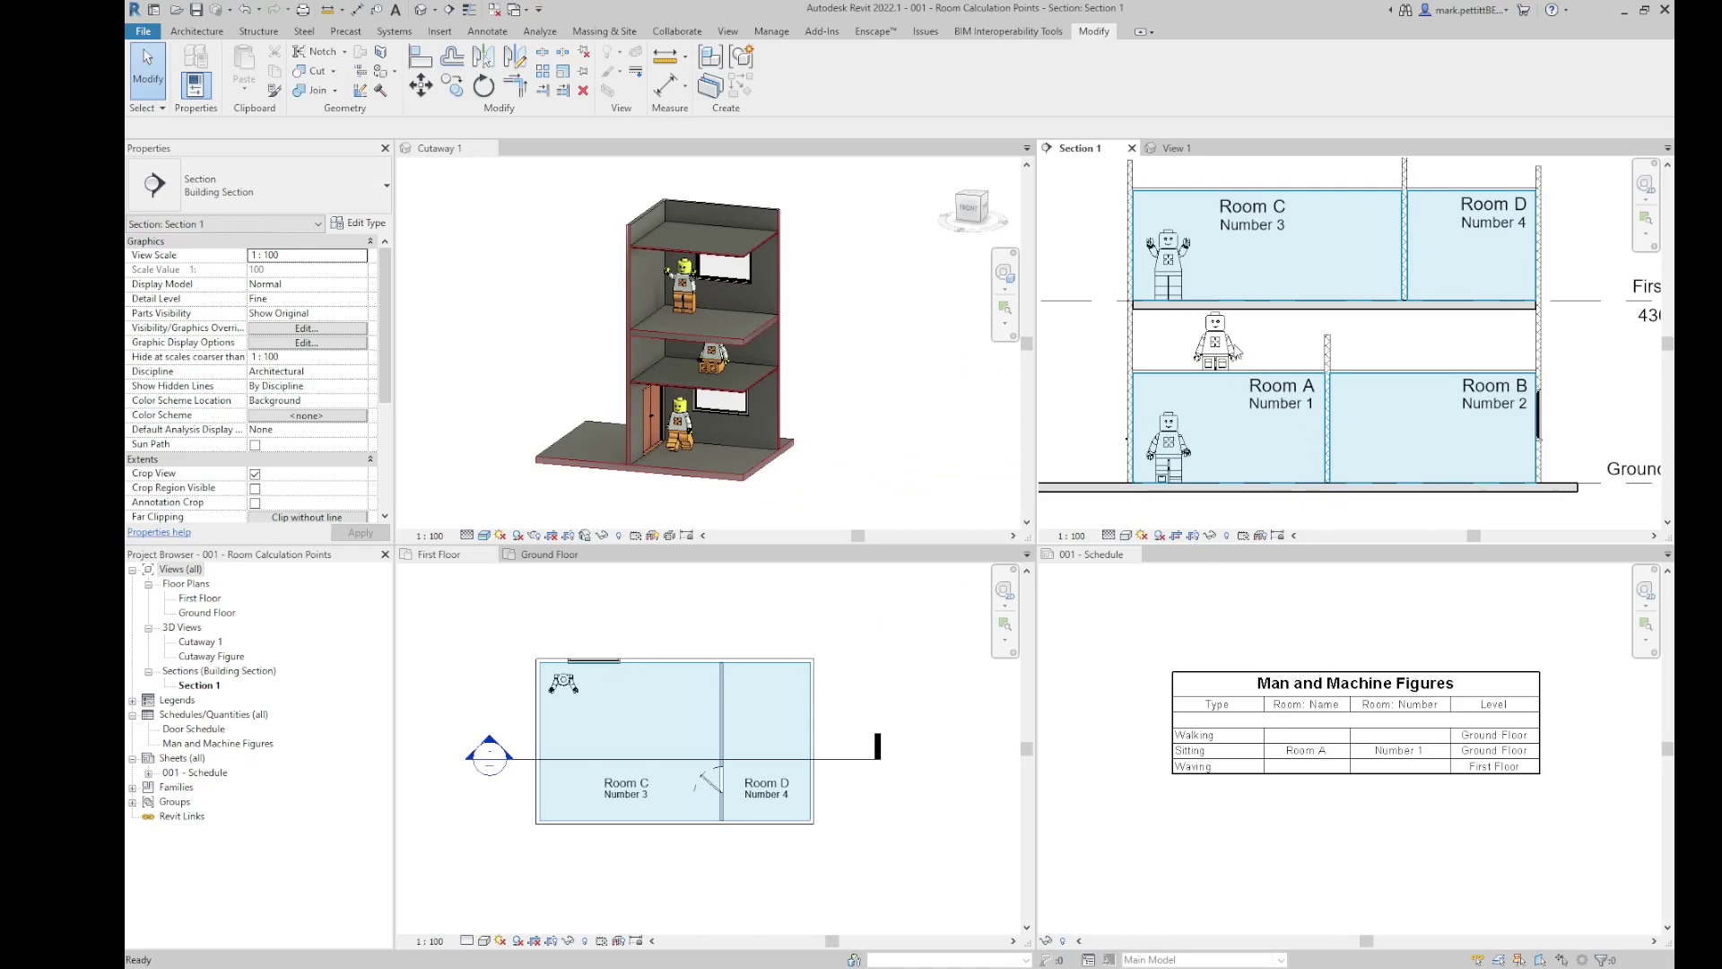
click(1214, 341)
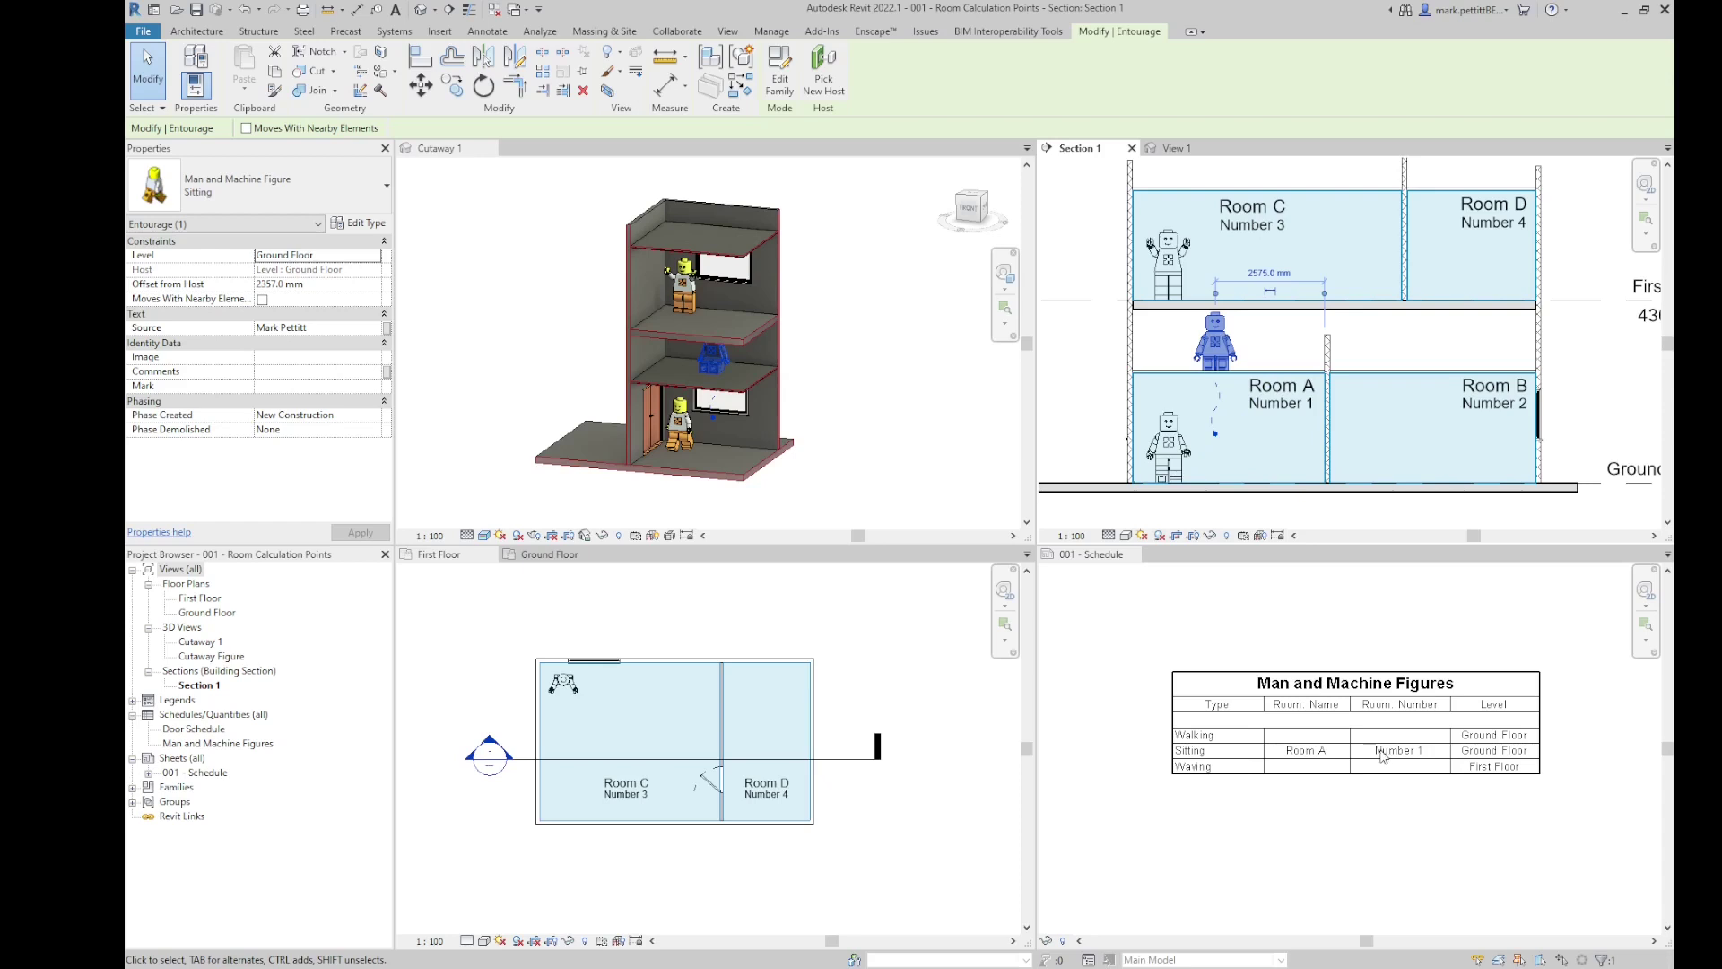
click(1170, 269)
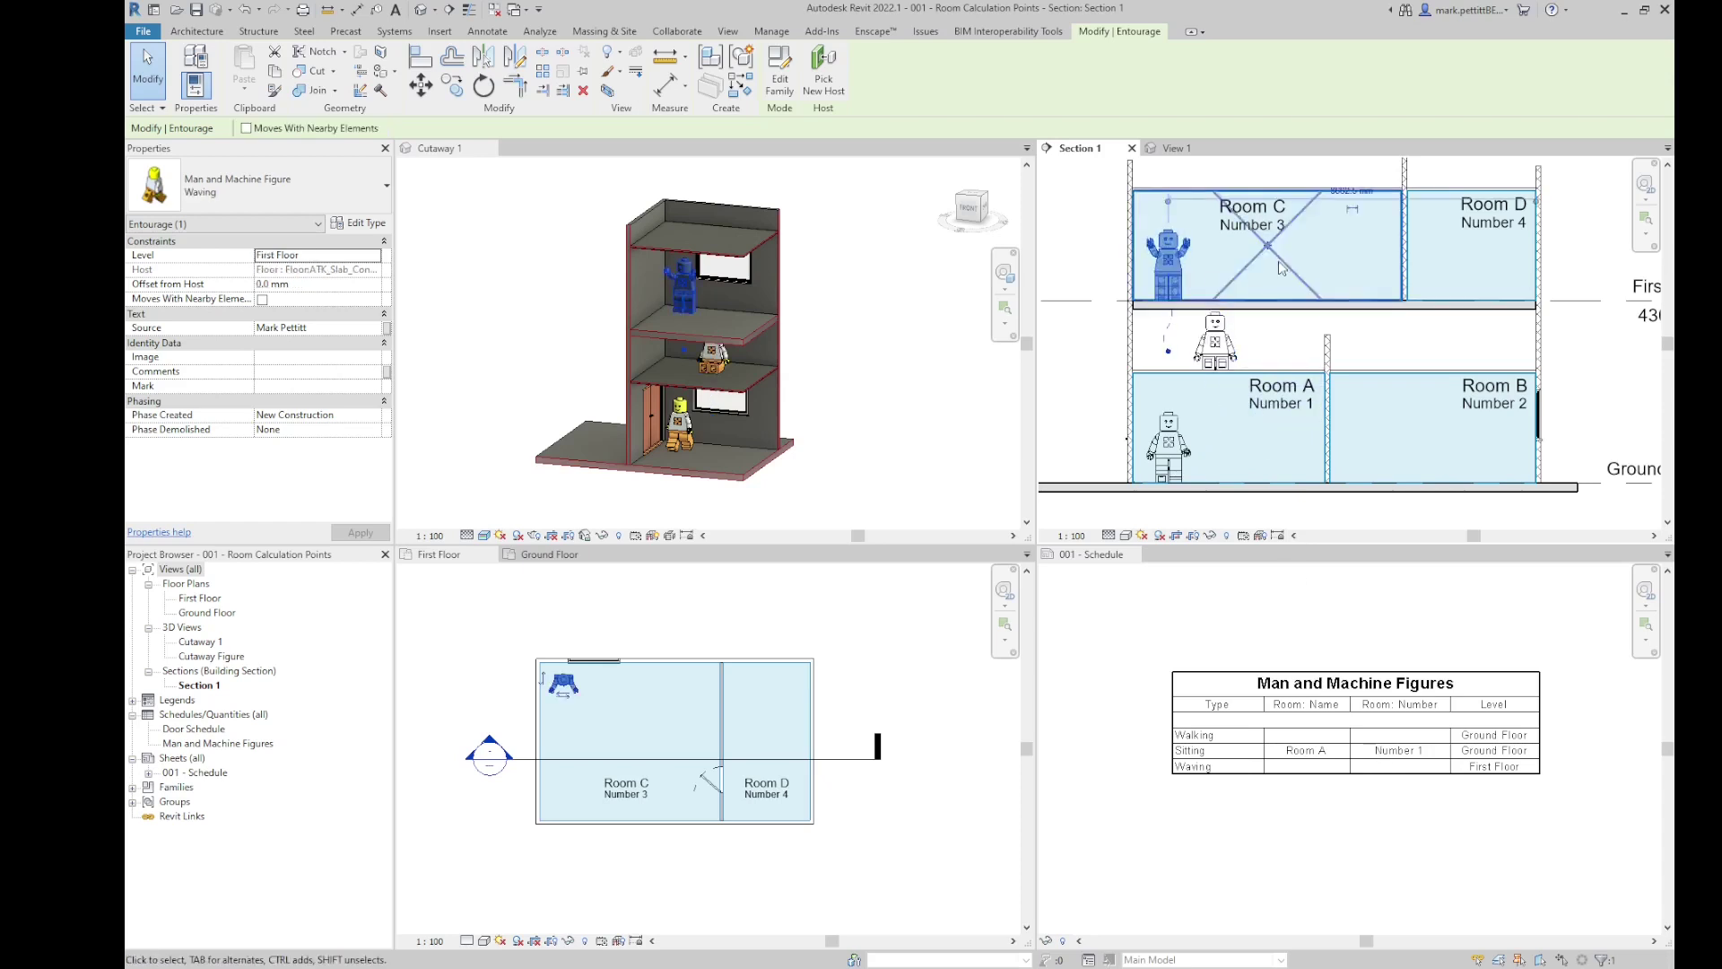
key(Escape)
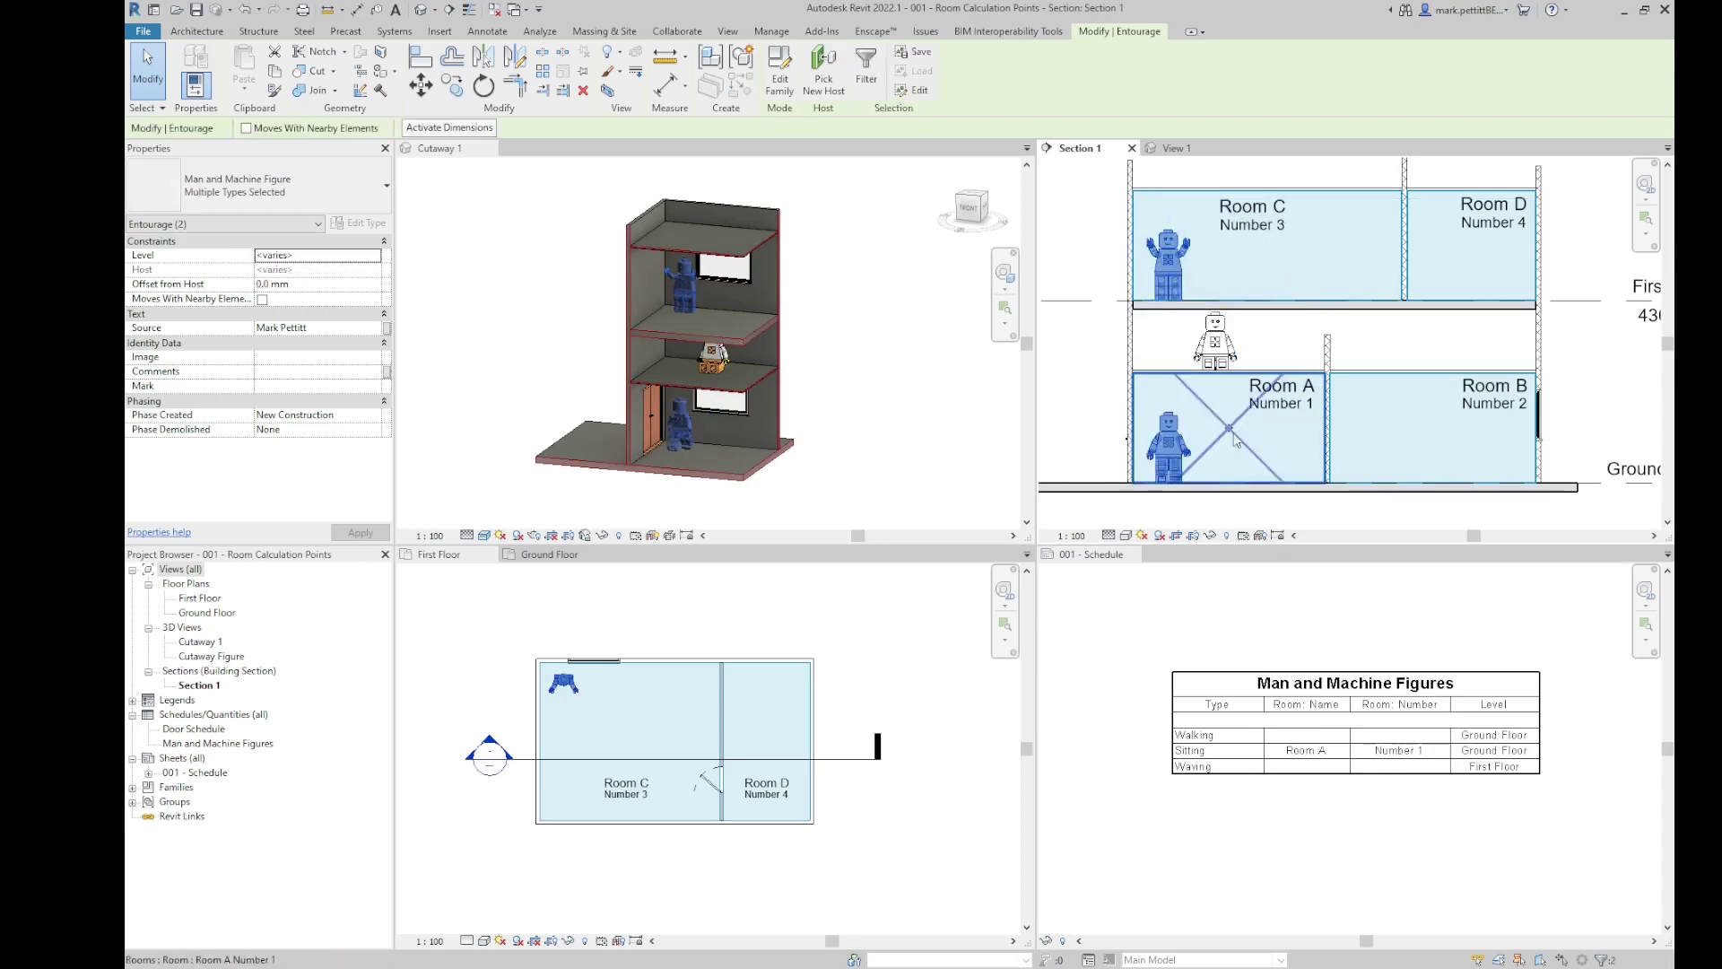
key(z)
key(f)
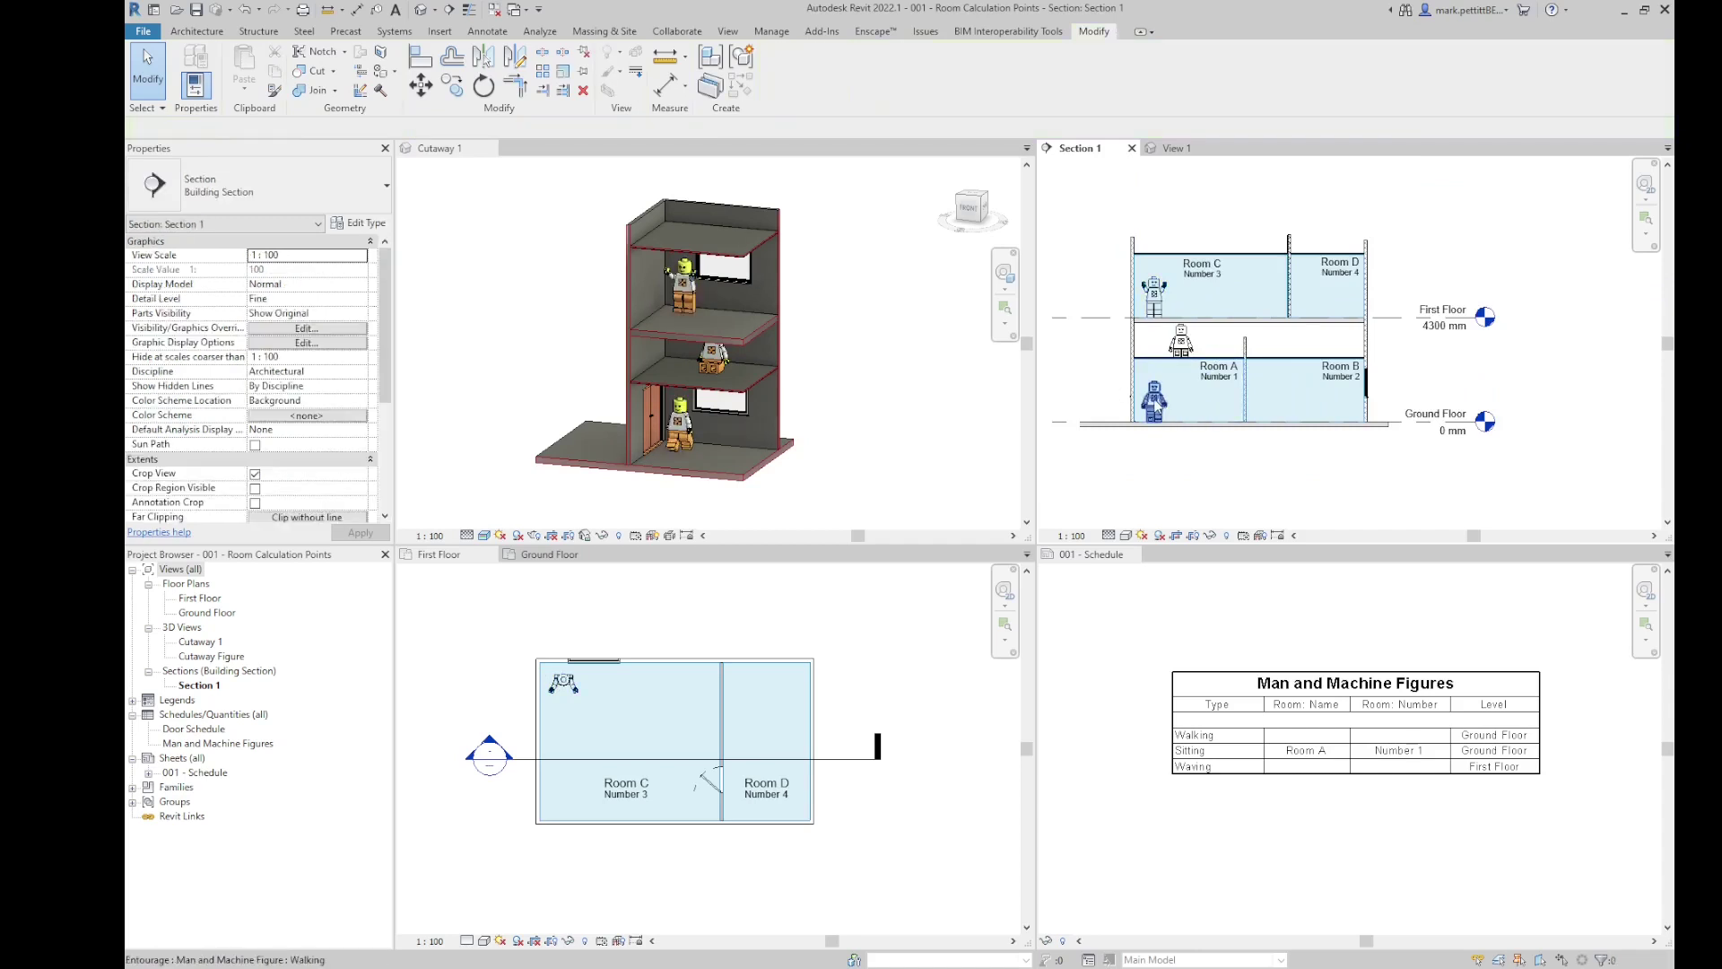
click(1155, 402)
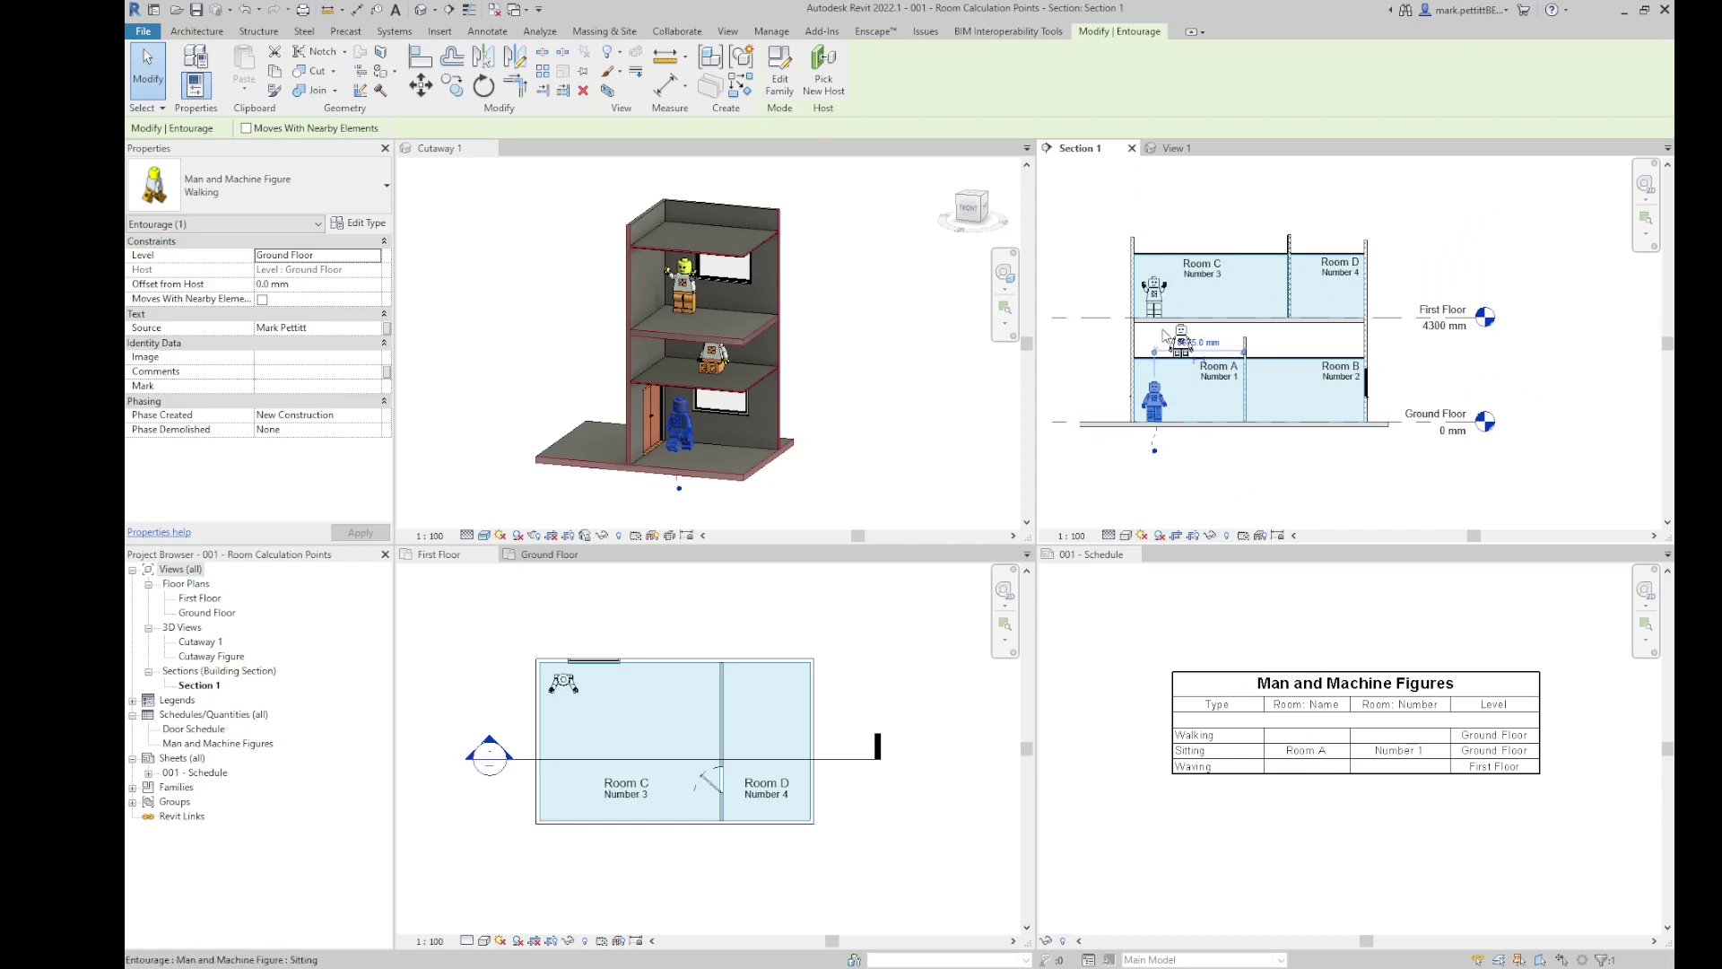
click(1155, 296)
click(1164, 412)
scroll(1126, 335, up, 1)
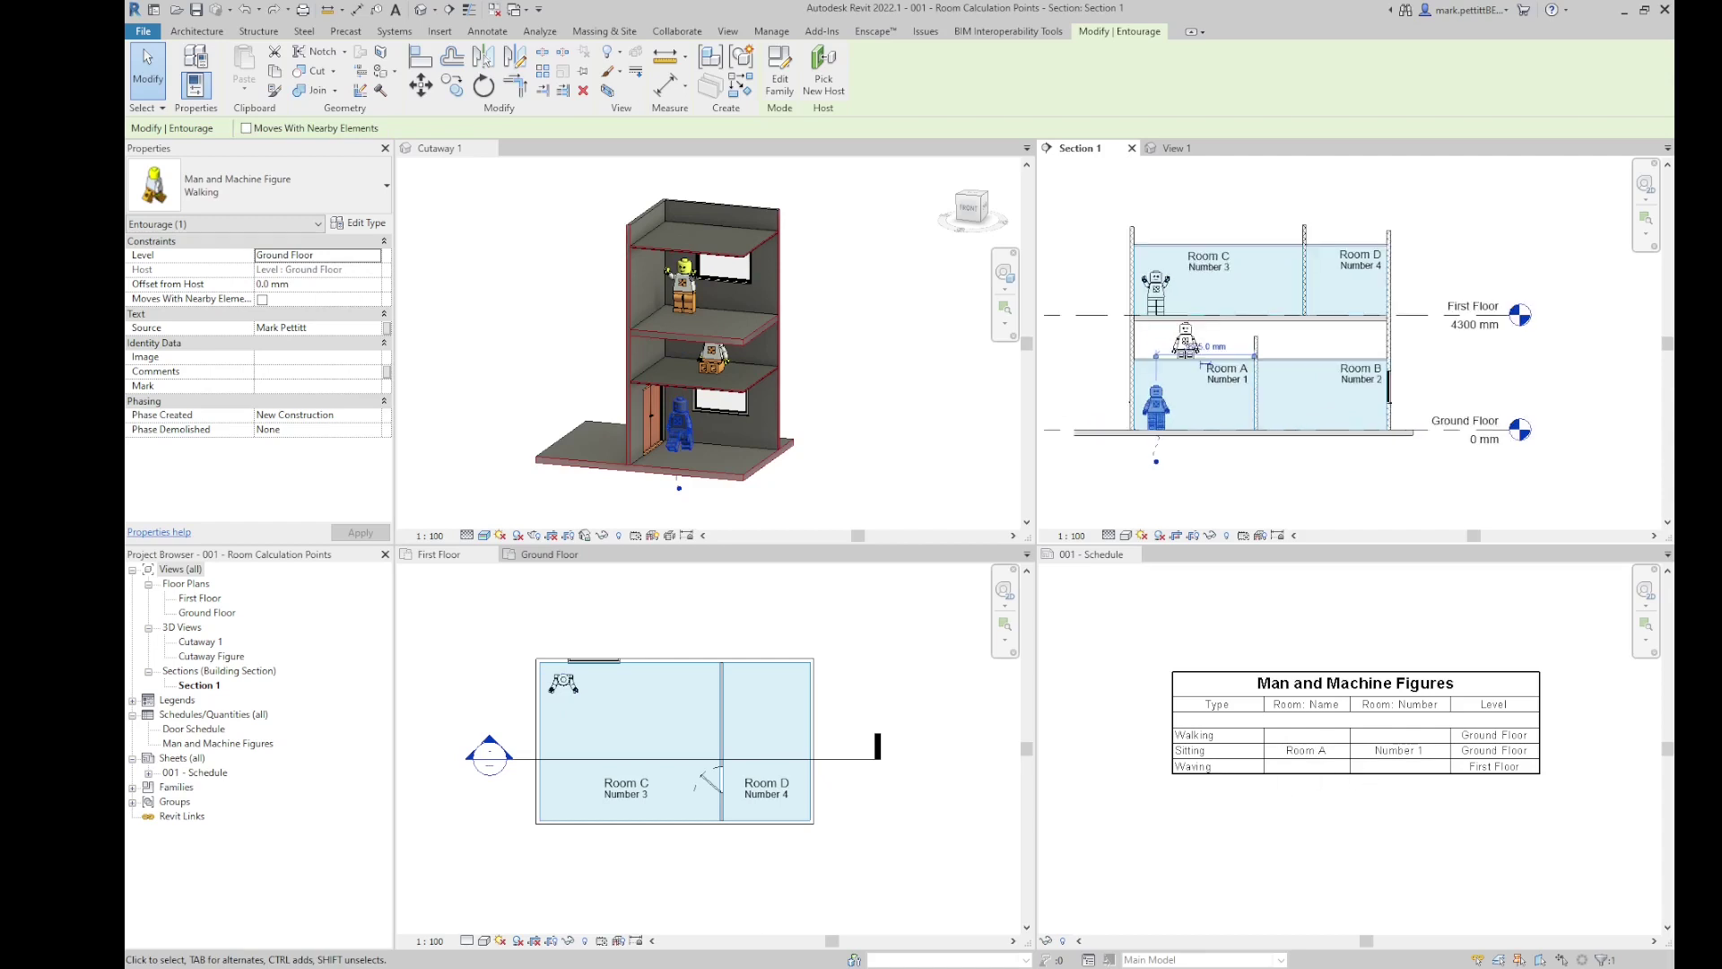